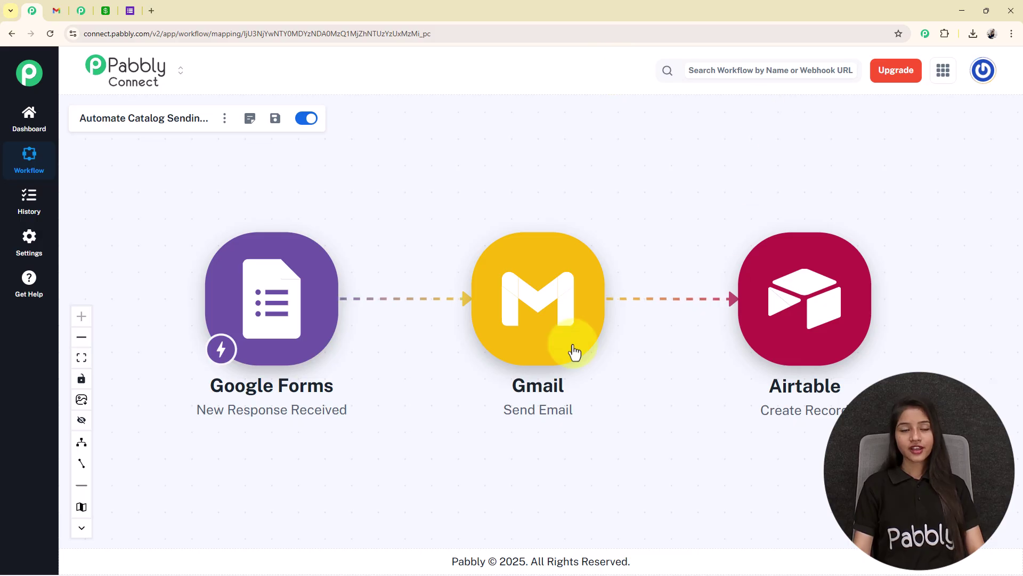
Step: After reviewing the Google Forms → Gmail → Airtable canvas, switch to the BrightNest catalog request form
{"action": "left_click", "coordinate": [130, 11]}
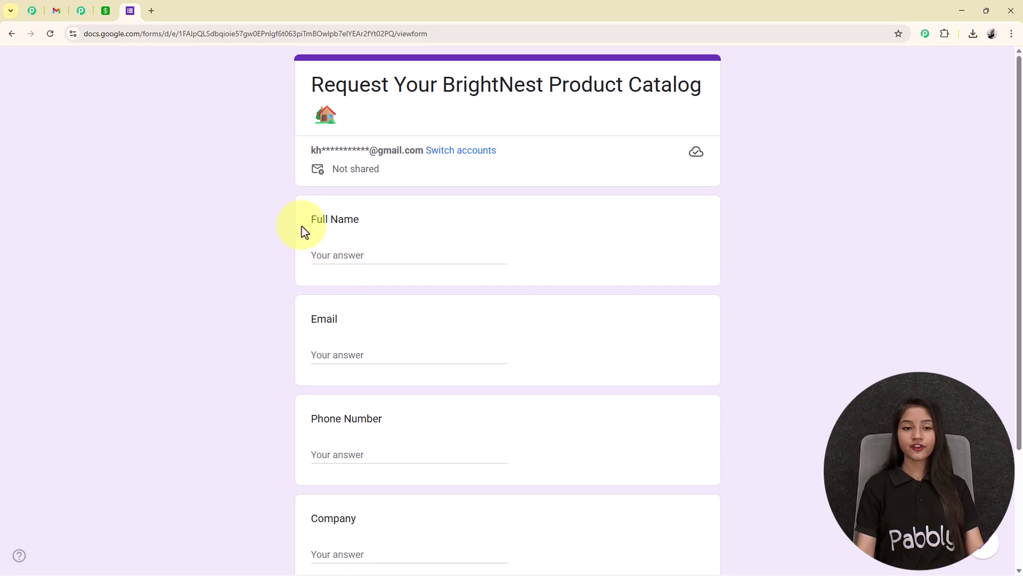
Step: Fill in the test full name, email and phone number, and pick company Pabbly from autofill
{"action": "left_click_drag", "start_coordinate": [304, 230], "coordinate": [429, 222]}
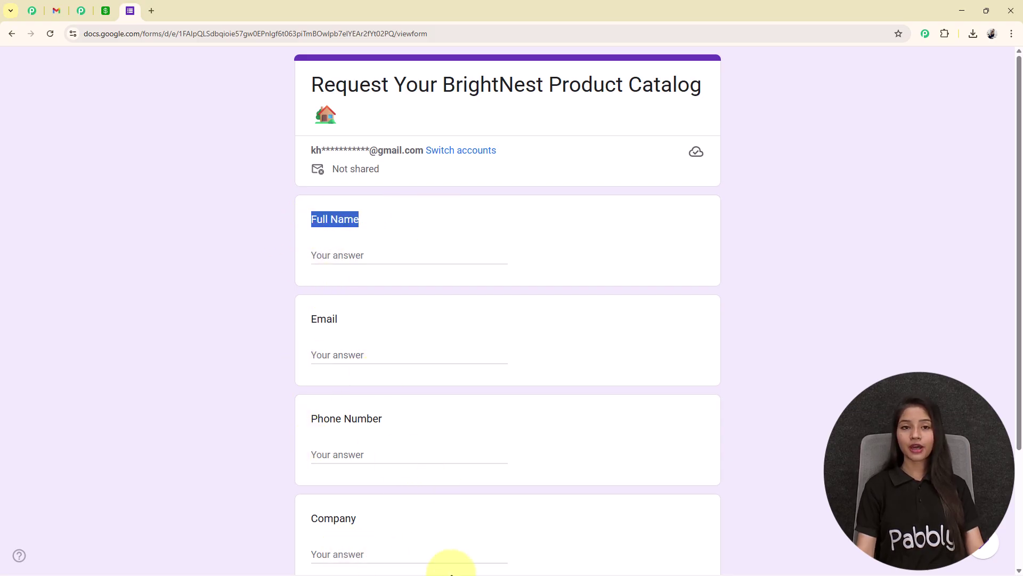
{"action": "left_click", "coordinate": [372, 250]}
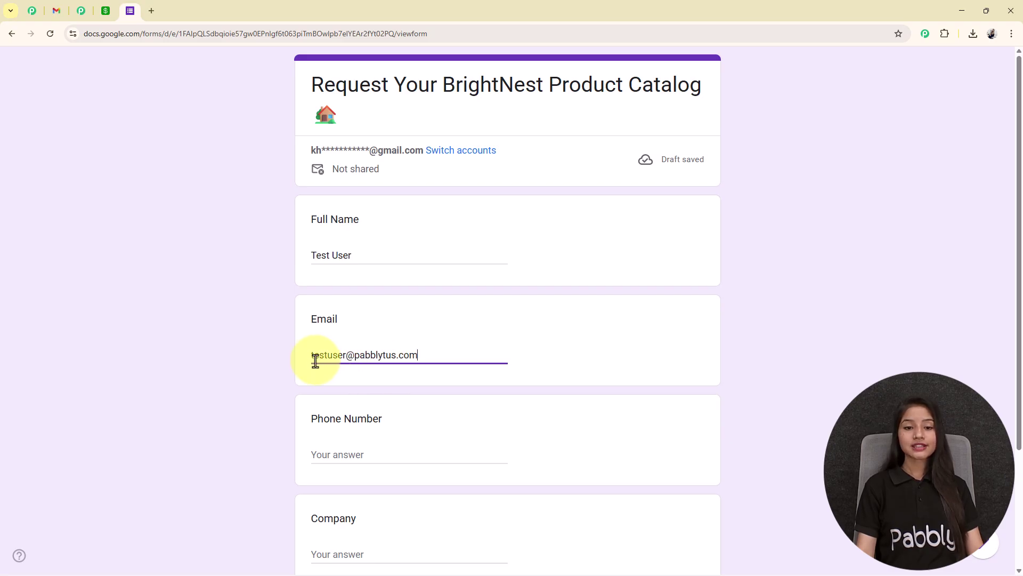
{"action": "scroll", "coordinate": [533, 338], "scroll_direction": "down", "scroll_amount": 1}
{"action": "scroll", "coordinate": [573, 341], "scroll_direction": "down", "scroll_amount": 3}
{"action": "left_click", "coordinate": [371, 300]}
{"action": "type", "text": "98989989898"}
{"action": "left_click", "coordinate": [368, 400]}
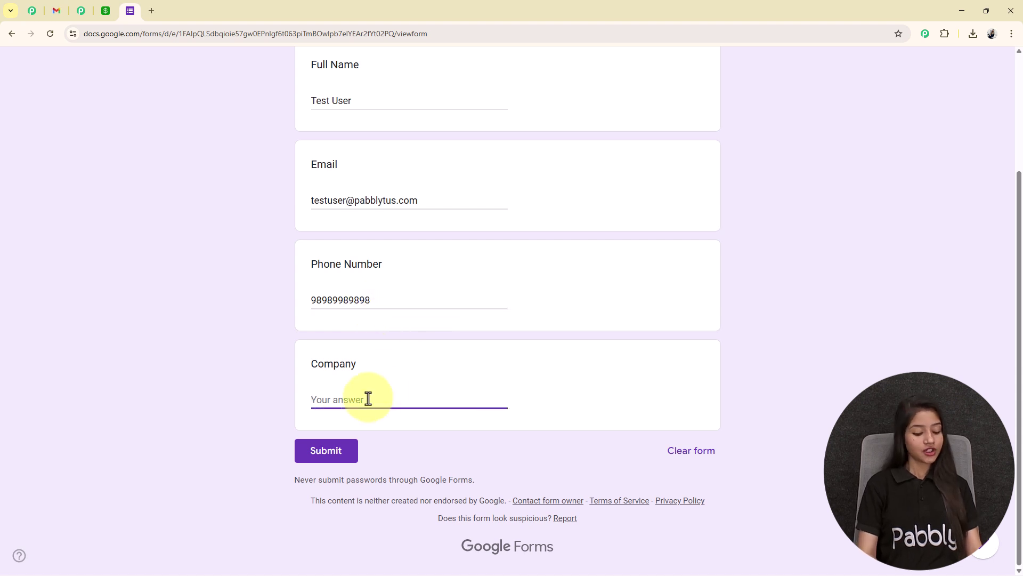
{"action": "type", "text": "Pabb"}
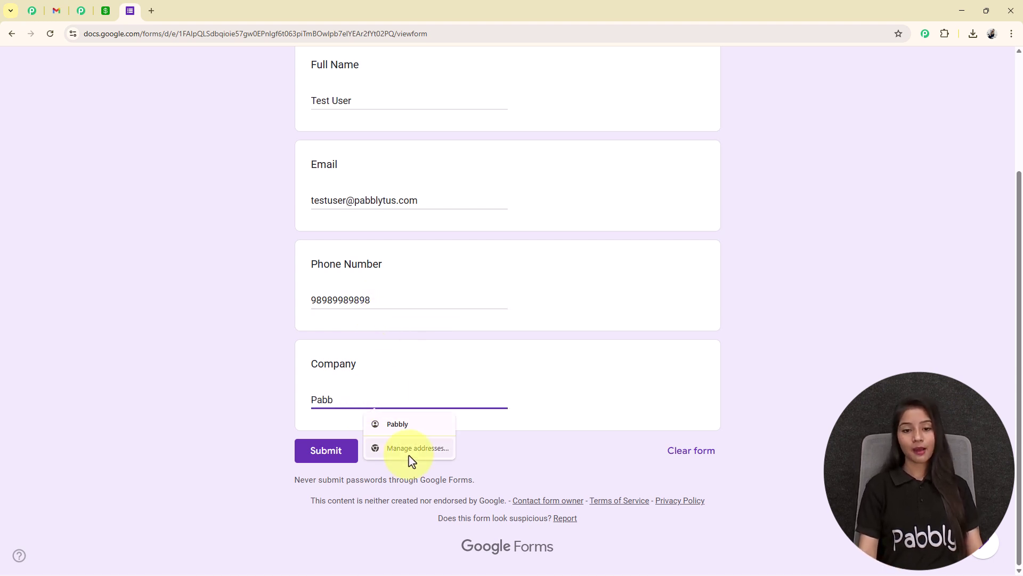
{"action": "left_click", "coordinate": [416, 425]}
Step: Submit the catalog request and highlight the response-recorded confirmation
{"action": "left_click", "coordinate": [329, 452]}
{"action": "left_click_drag", "start_coordinate": [349, 155], "coordinate": [587, 155]}
{"action": "left_click", "coordinate": [587, 155]}
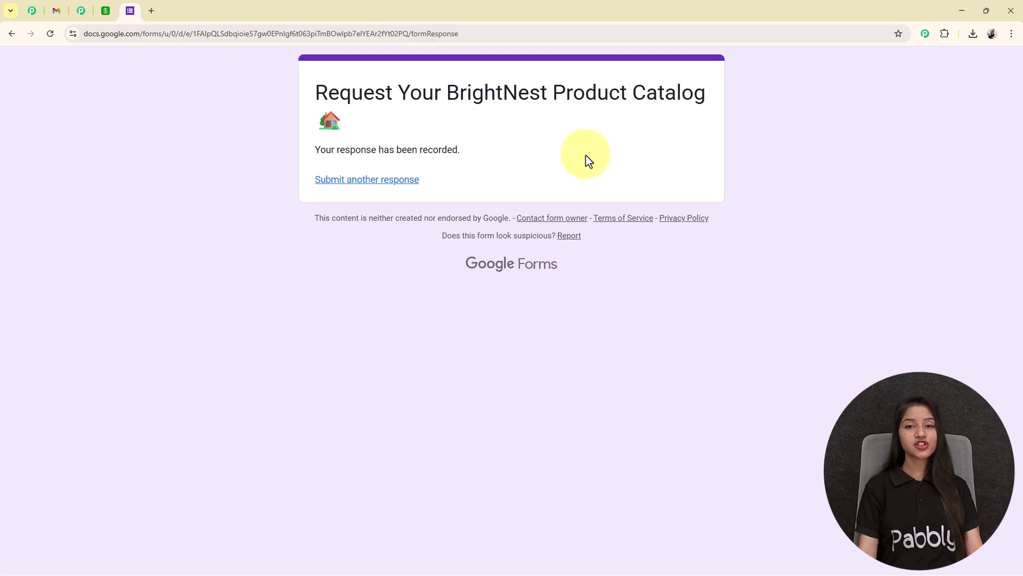
Step: Reload Gmail and open BrightNest's 'Your Exclusive Product Catalog Awaits!' email to check the personalised greeting
{"action": "left_click", "coordinate": [56, 12]}
{"action": "left_click", "coordinate": [56, 33]}
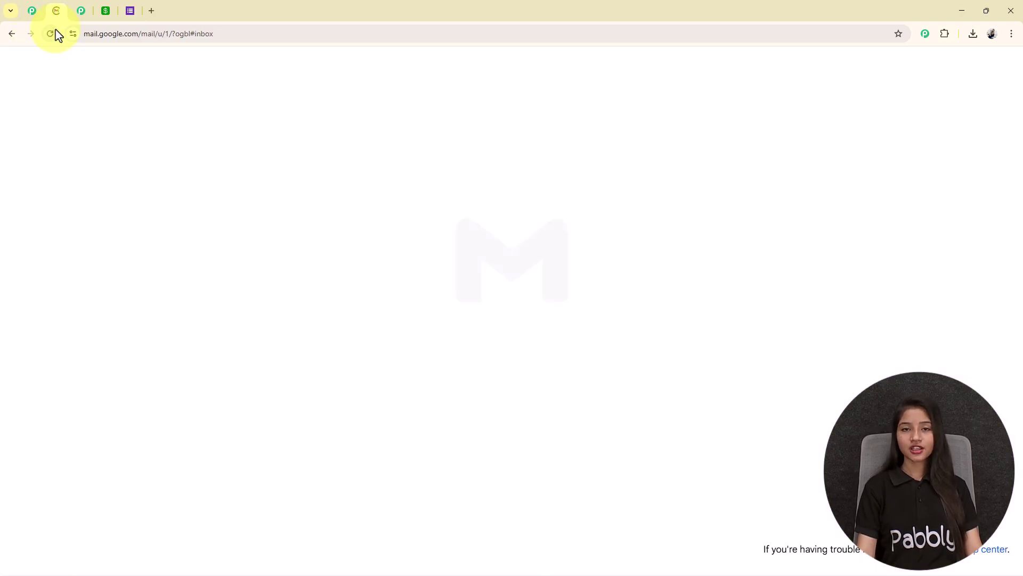
{"action": "left_click", "coordinate": [554, 184]}
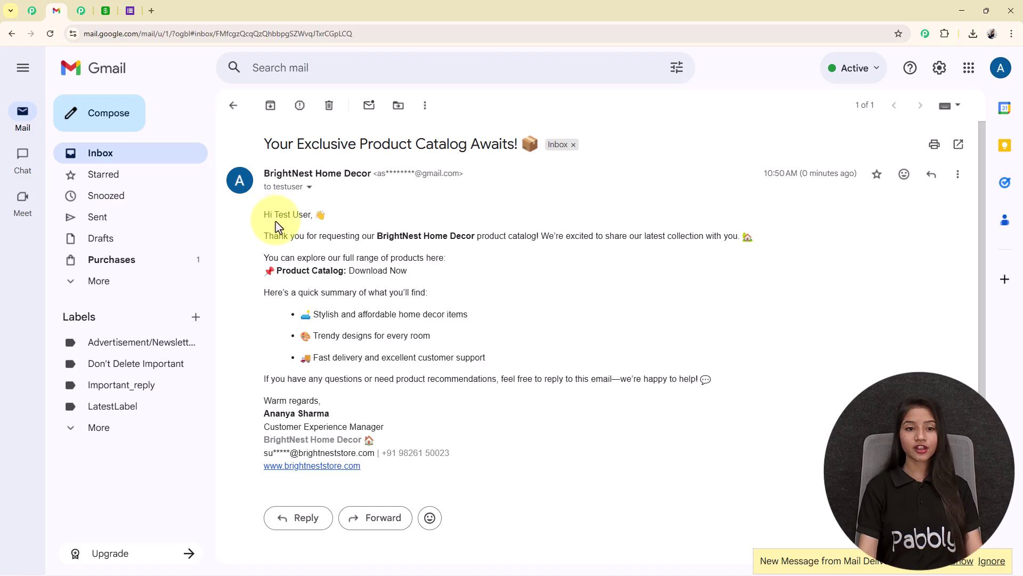
{"action": "left_click_drag", "start_coordinate": [275, 216], "coordinate": [322, 218]}
{"action": "left_click_drag", "start_coordinate": [391, 259], "coordinate": [395, 260]}
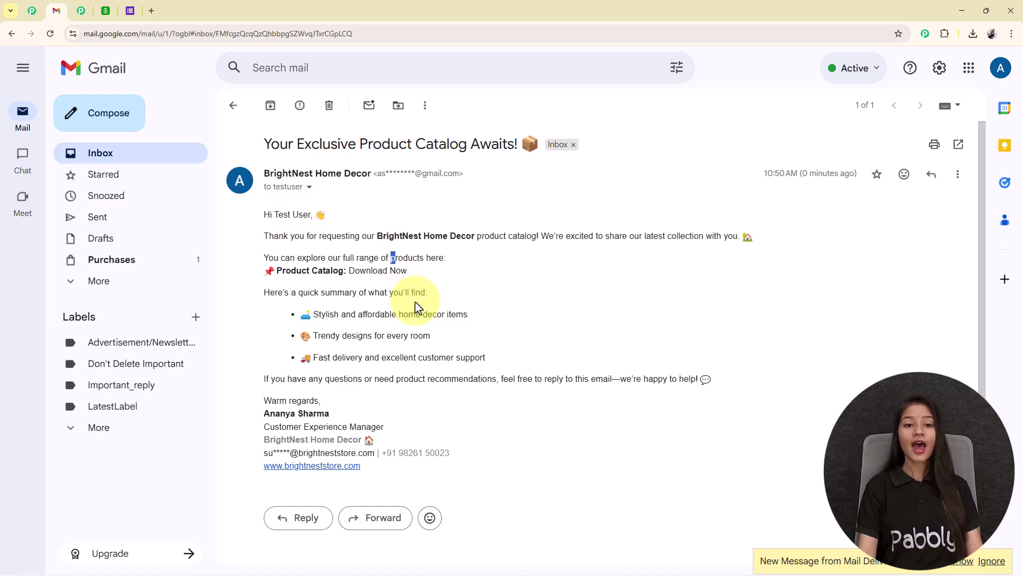
{"action": "left_click", "coordinate": [444, 358]}
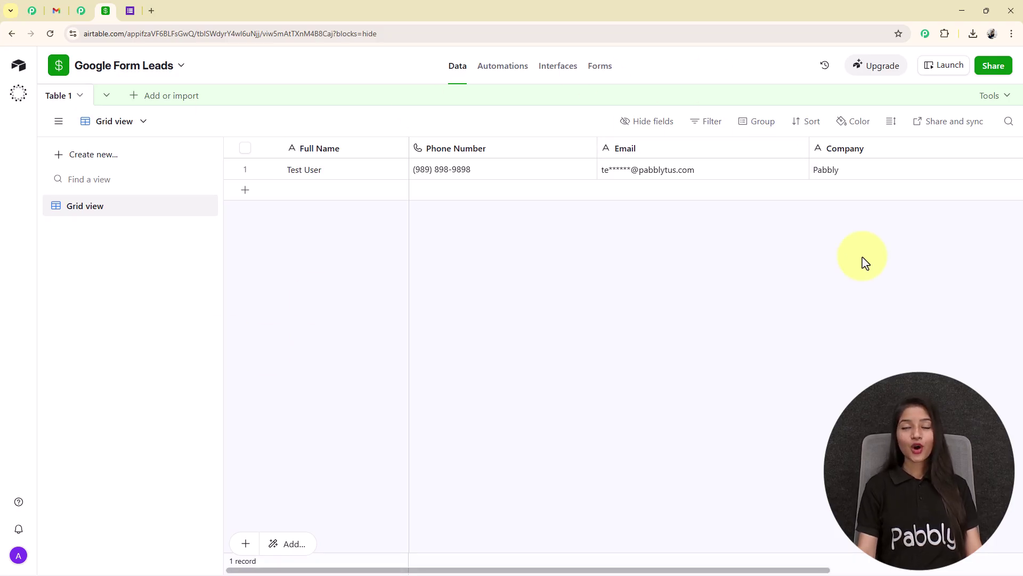
Step: Revisit the form confirmation, catalog email and Google Form Leads table, then return to the Pabbly Connect workflow
{"action": "left_click", "coordinate": [136, 13]}
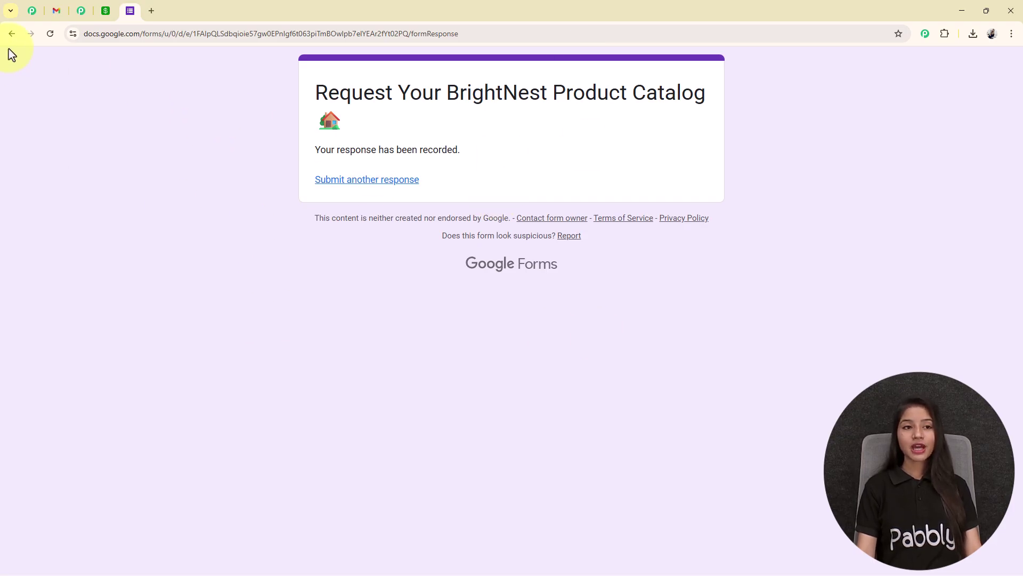
{"action": "left_click", "coordinate": [63, 15]}
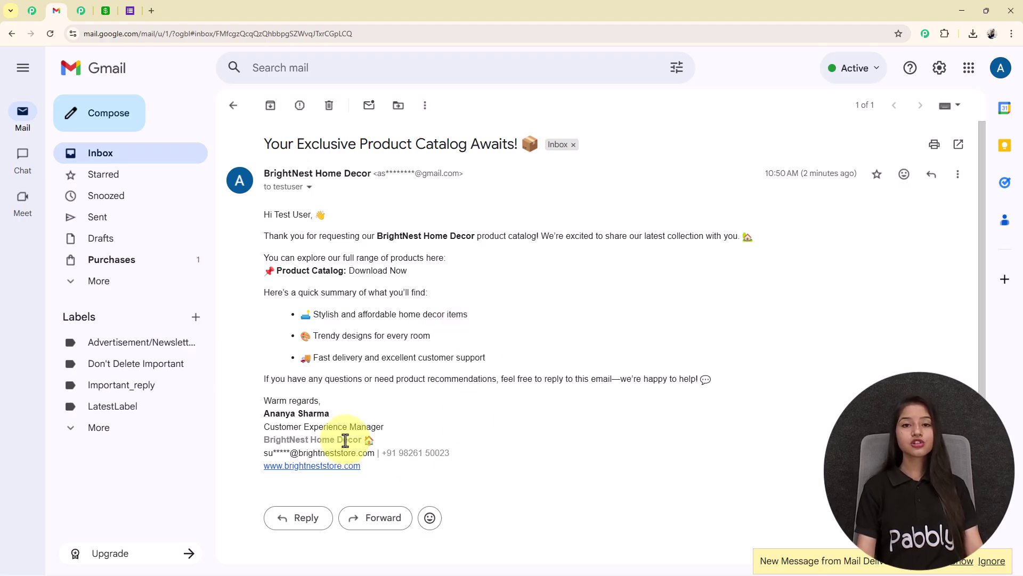
{"action": "left_click", "coordinate": [106, 12]}
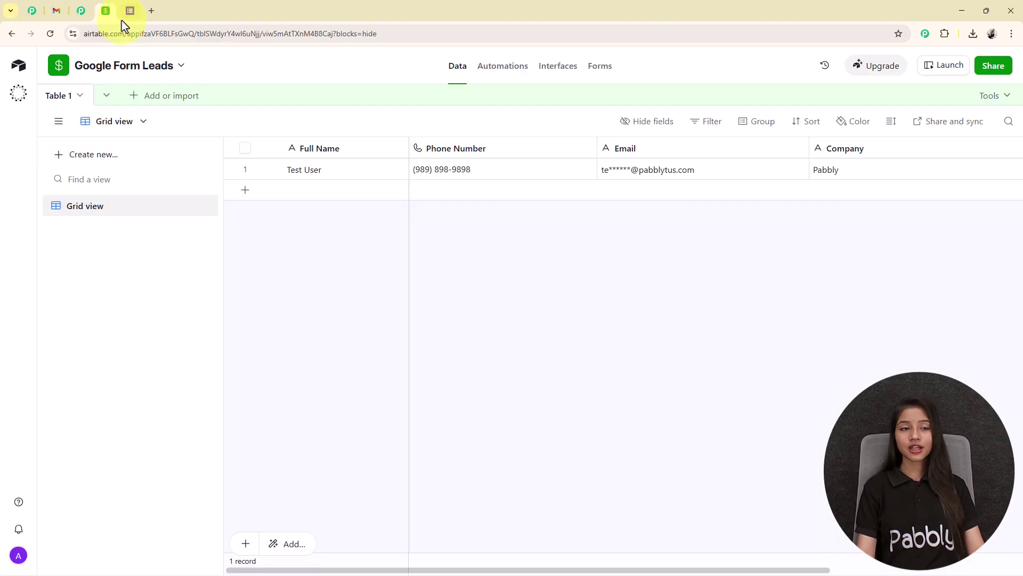
{"action": "left_click", "coordinate": [33, 12]}
{"action": "mouse_move", "coordinate": [474, 401]}
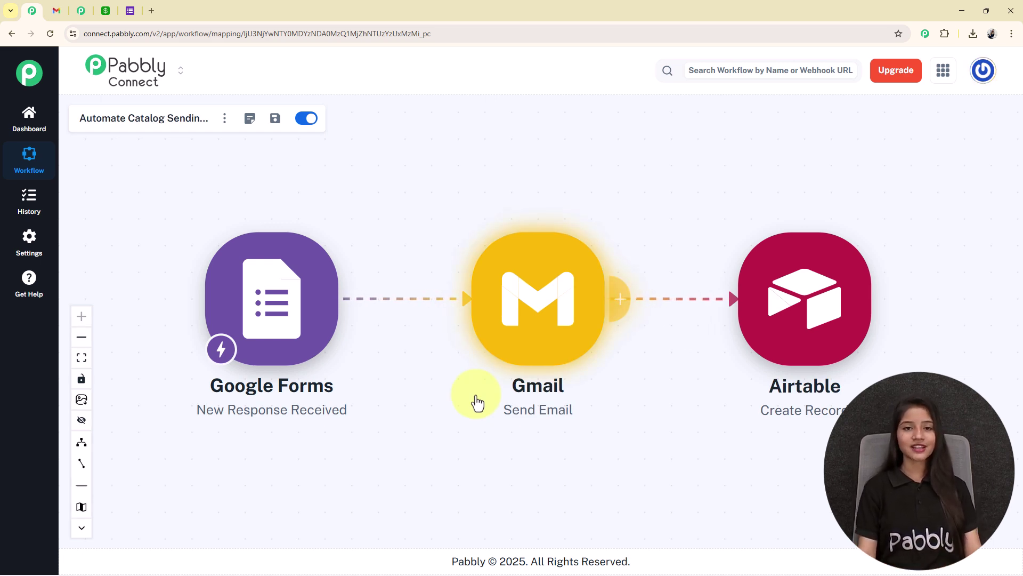
Step: Open pabbly.com/connect in a new Chrome tab using the 'pa' address suggestion
{"action": "left_click", "coordinate": [153, 12]}
{"action": "type", "text": "pabbly.com/connect/"}
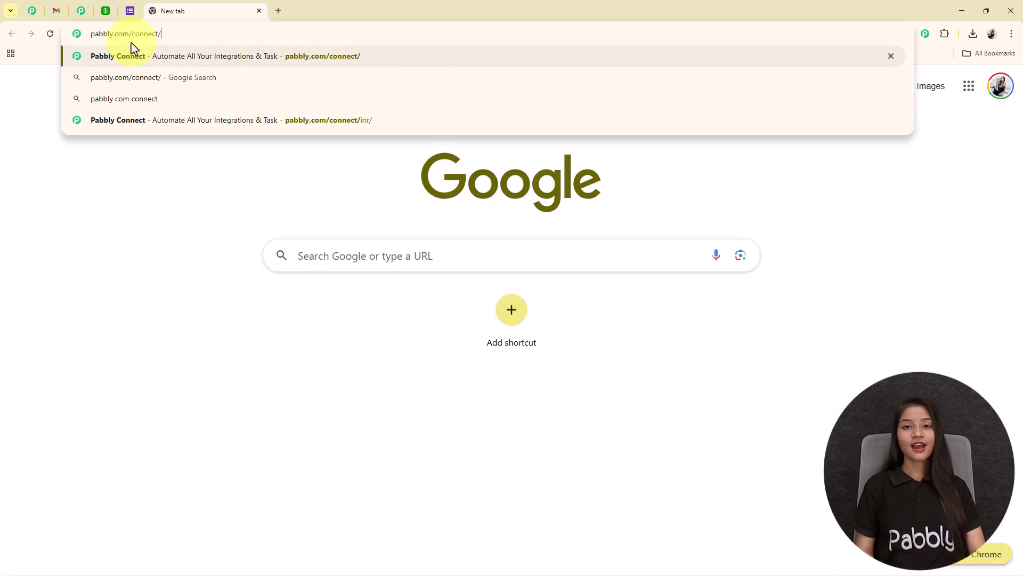
{"action": "key", "text": "Return"}
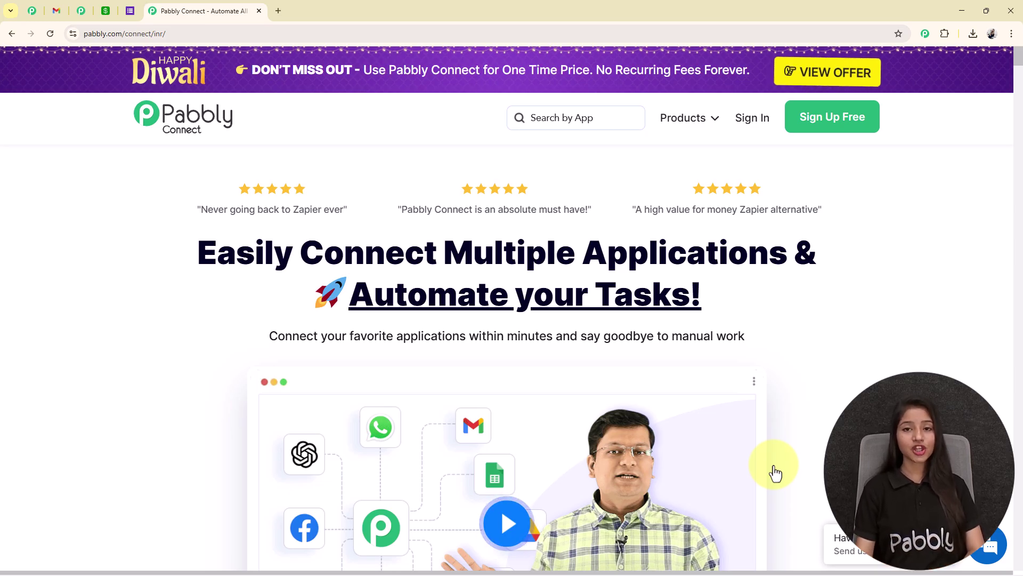
{"action": "scroll", "coordinate": [688, 408], "scroll_direction": "down", "scroll_amount": 3}
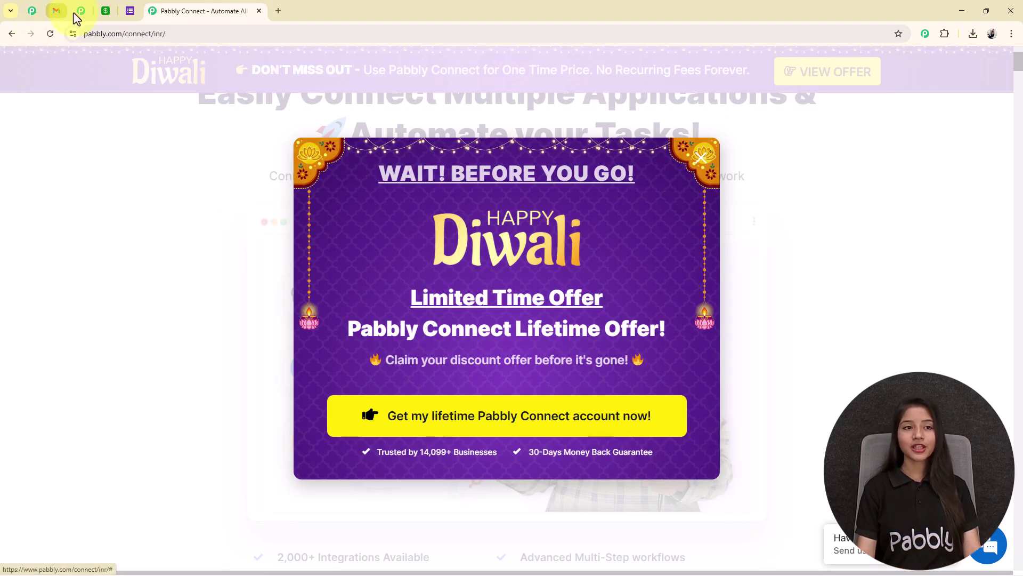
Step: Browse the Pabbly Community page's highlighted posts, then go back to the Pabbly Connect homepage
{"action": "left_click", "coordinate": [81, 10]}
{"action": "scroll", "coordinate": [434, 399], "scroll_direction": "up", "scroll_amount": 4}
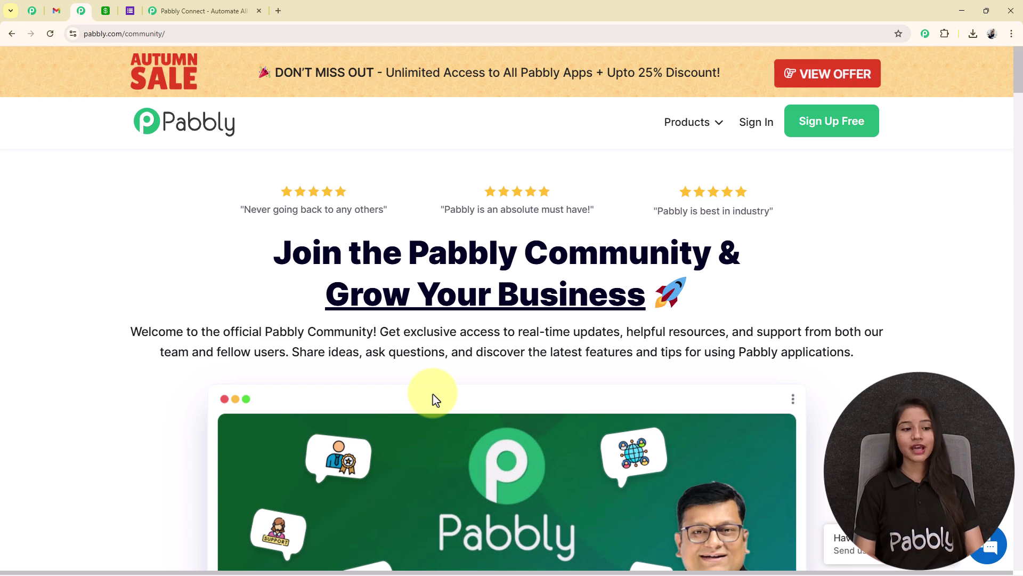
{"action": "scroll", "coordinate": [434, 399], "scroll_direction": "down", "scroll_amount": 12}
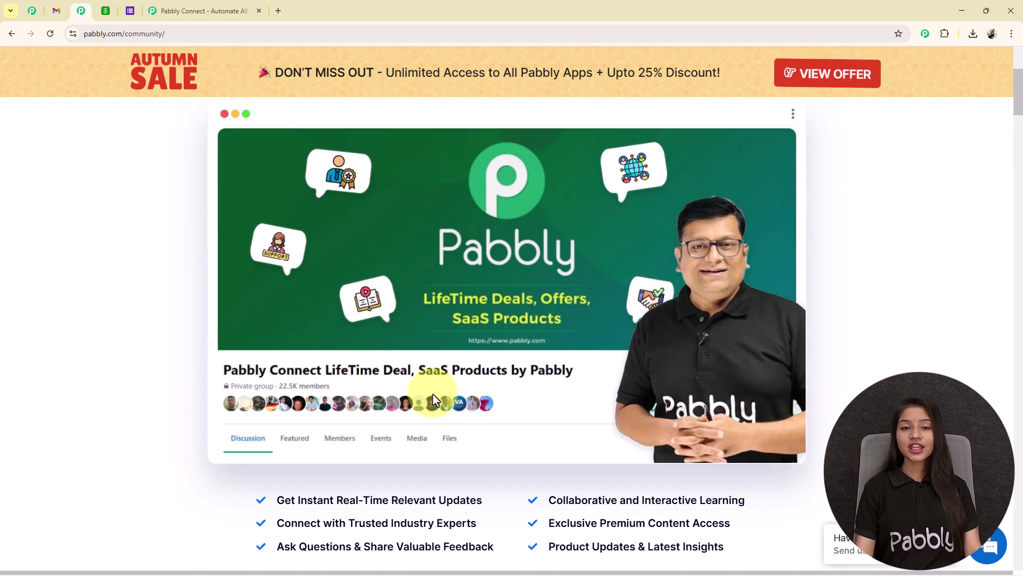
{"action": "scroll", "coordinate": [676, 419], "scroll_direction": "down", "scroll_amount": 12}
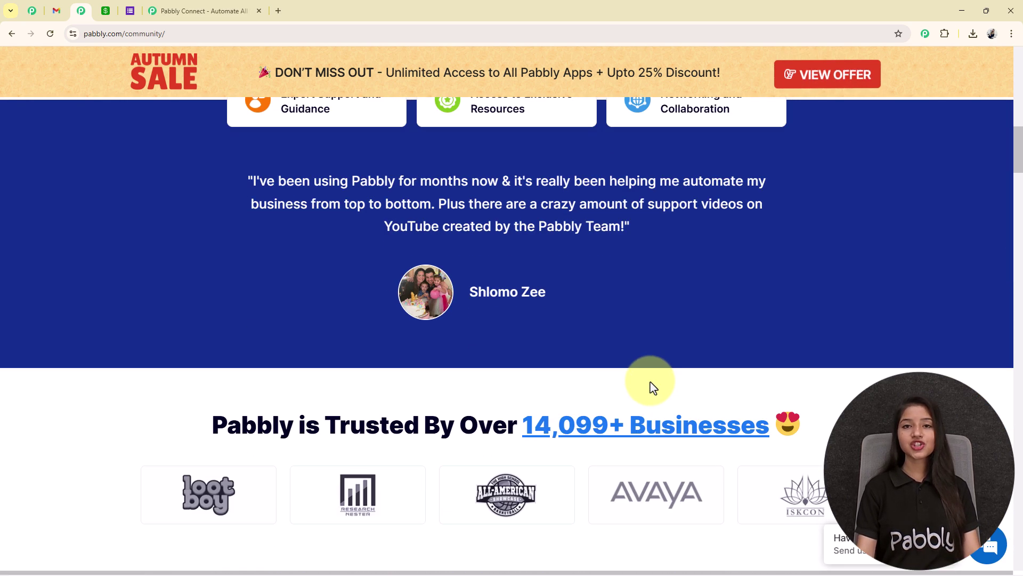
{"action": "scroll", "coordinate": [651, 385], "scroll_direction": "down", "scroll_amount": 10}
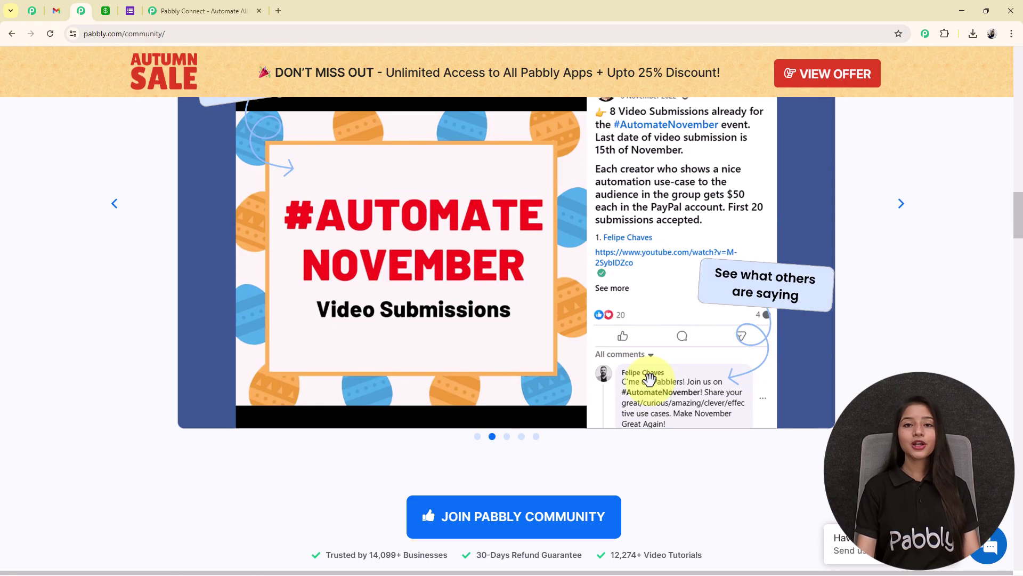
{"action": "scroll", "coordinate": [652, 385], "scroll_direction": "down", "scroll_amount": 11}
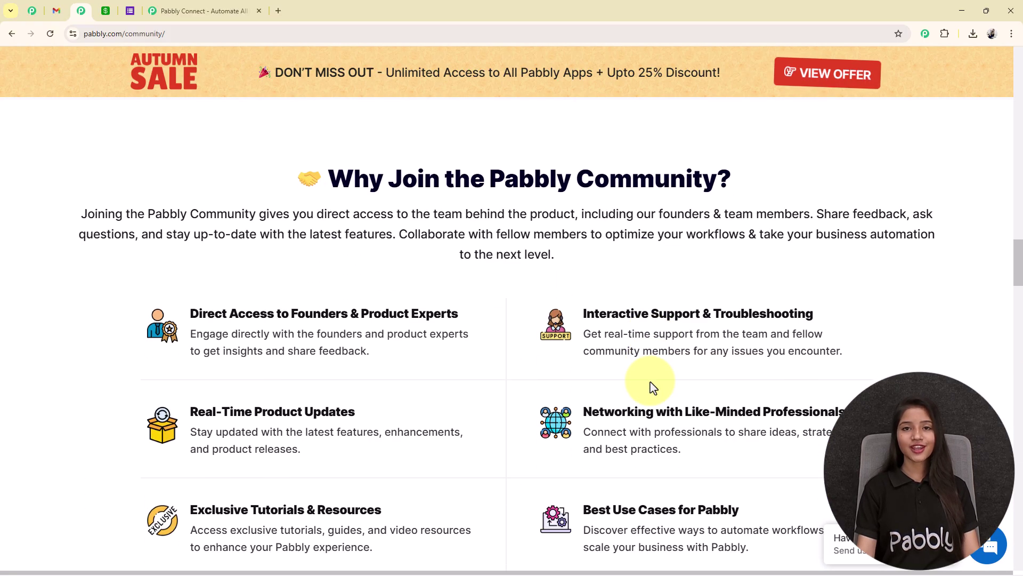
{"action": "scroll", "coordinate": [650, 382], "scroll_direction": "up", "scroll_amount": 15}
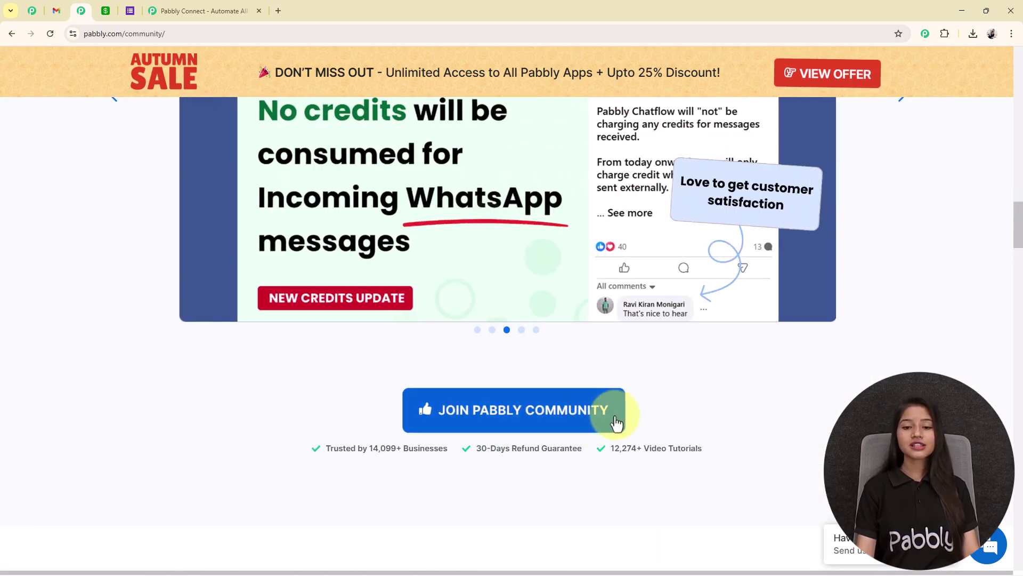
{"action": "scroll", "coordinate": [601, 418], "scroll_direction": "up", "scroll_amount": 4}
{"action": "scroll", "coordinate": [602, 418], "scroll_direction": "down", "scroll_amount": 4}
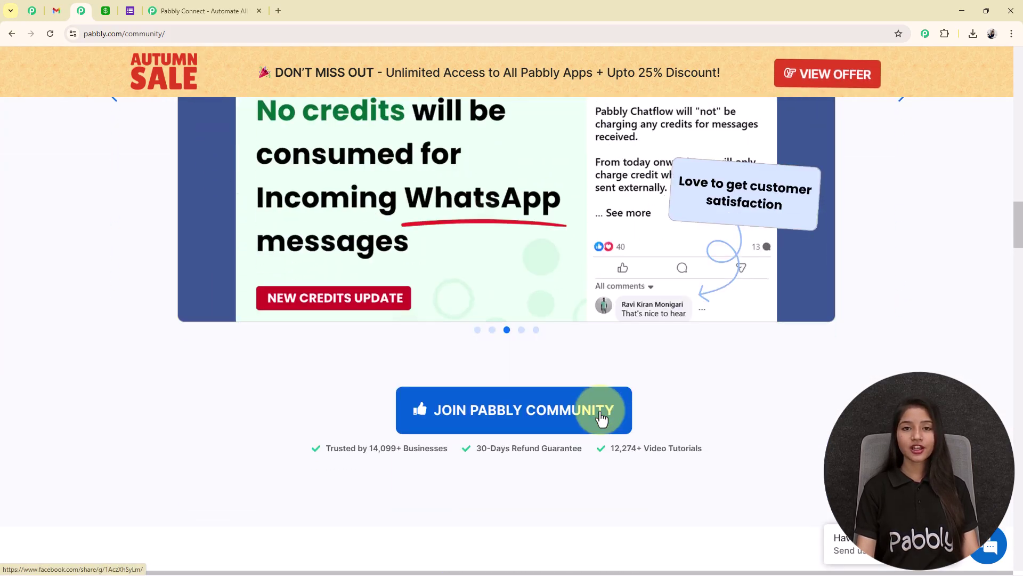
{"action": "scroll", "coordinate": [602, 419], "scroll_direction": "down", "scroll_amount": 3}
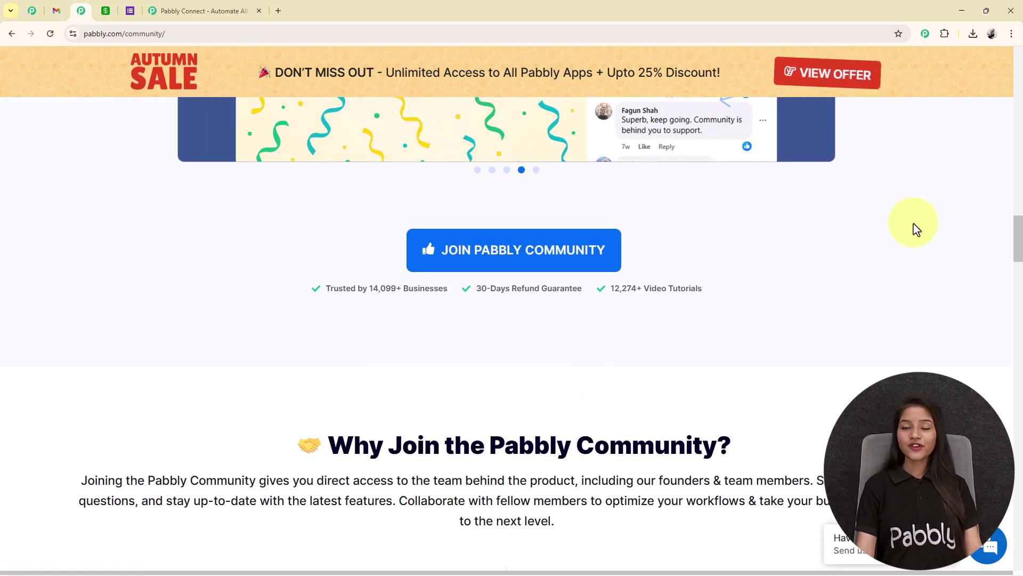
{"action": "scroll", "coordinate": [877, 317], "scroll_direction": "up", "scroll_amount": 5}
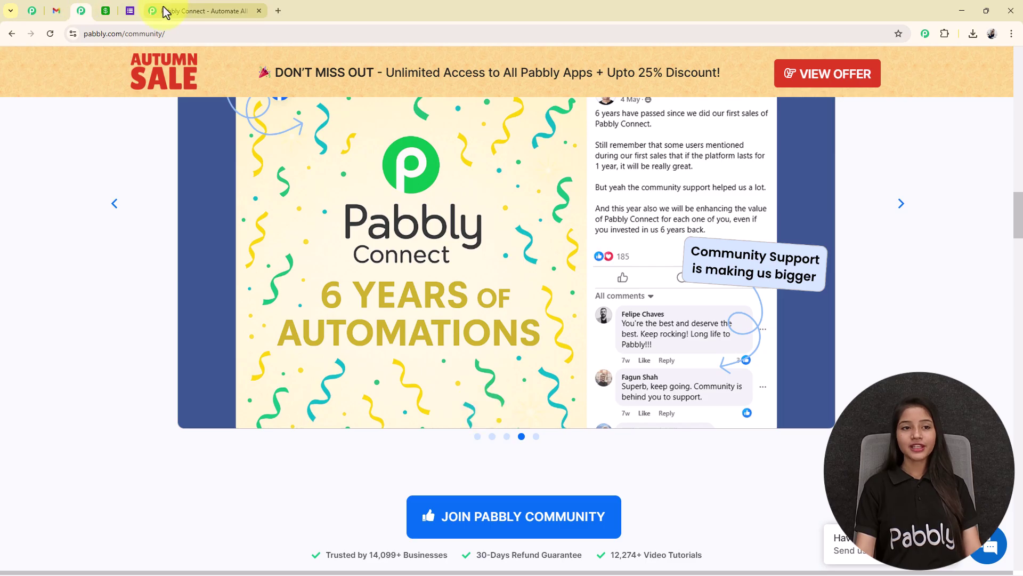
{"action": "left_click", "coordinate": [161, 12]}
Step: Dismiss the Diwali popup, sign in, and open Pabbly Connect from the All Pabbly Apps page
{"action": "left_click", "coordinate": [705, 165]}
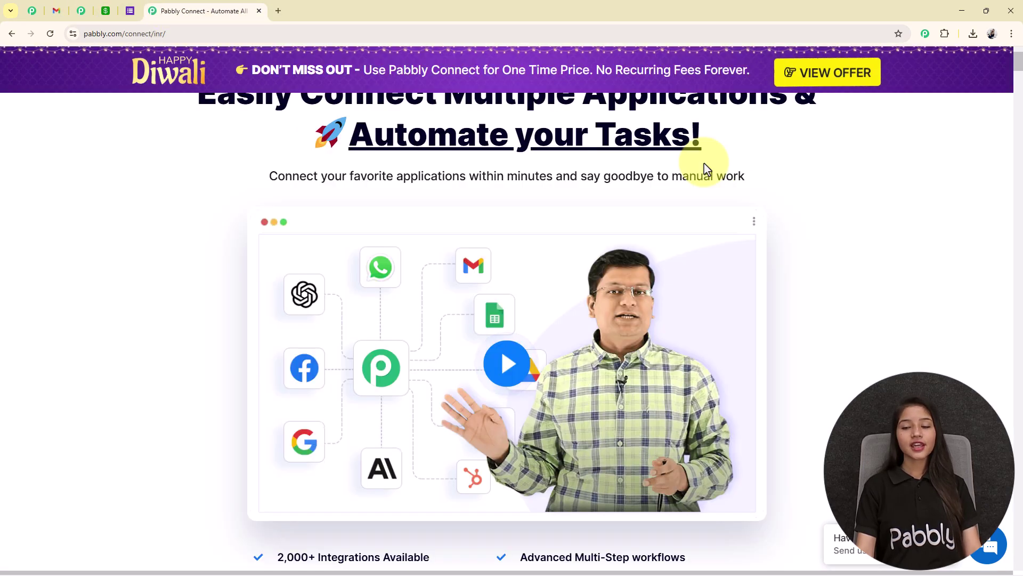
{"action": "scroll", "coordinate": [704, 160], "scroll_direction": "up", "scroll_amount": 3}
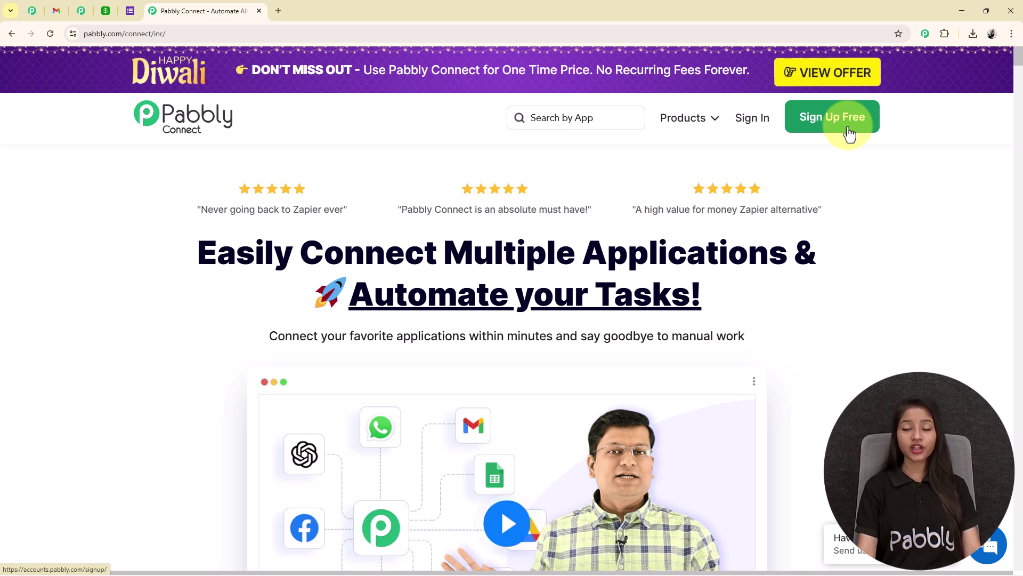
{"action": "left_click", "coordinate": [753, 118]}
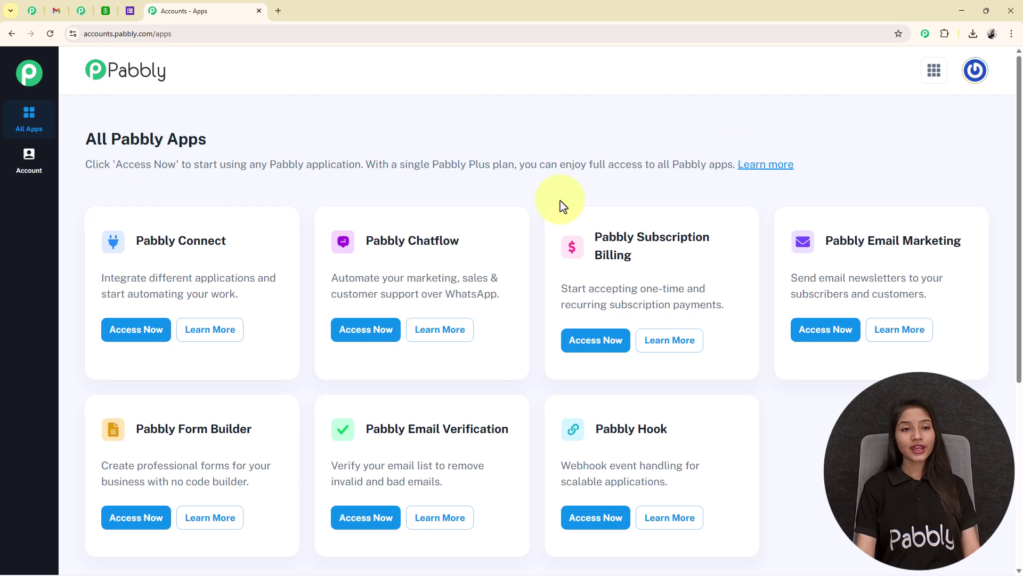
{"action": "left_click_drag", "start_coordinate": [67, 140], "coordinate": [333, 157]}
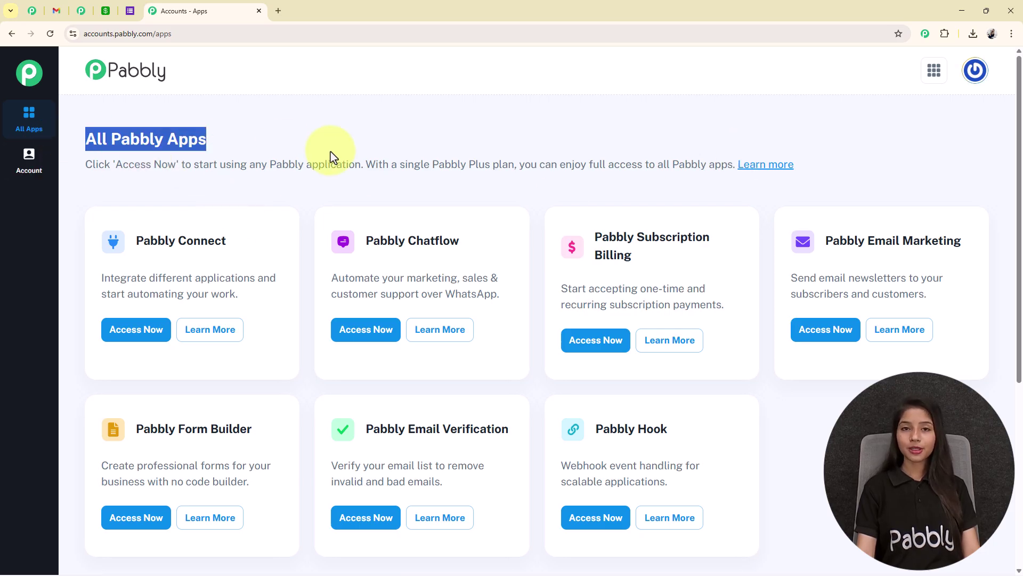
{"action": "left_click", "coordinate": [333, 158]}
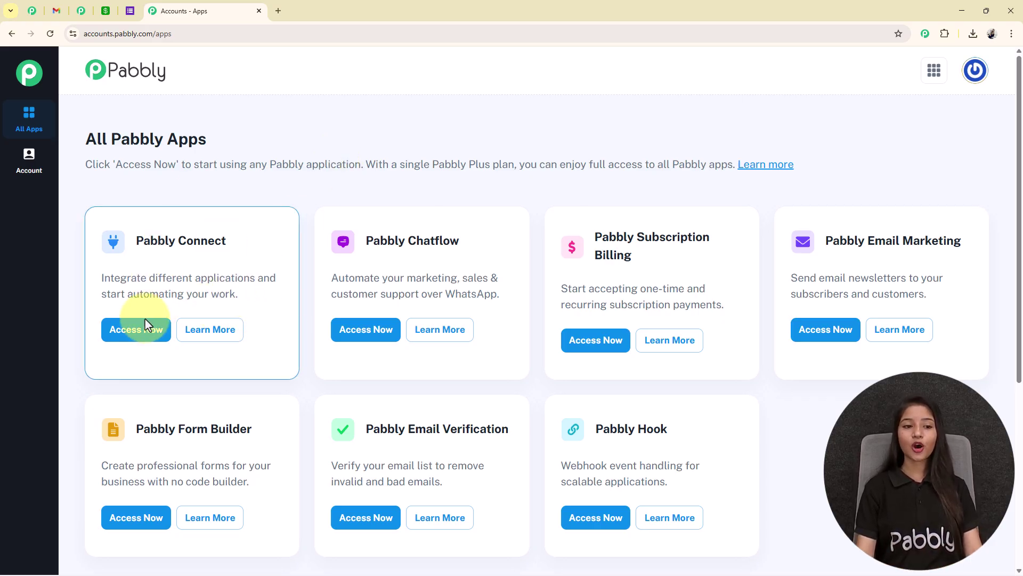
{"action": "left_click", "coordinate": [136, 332]}
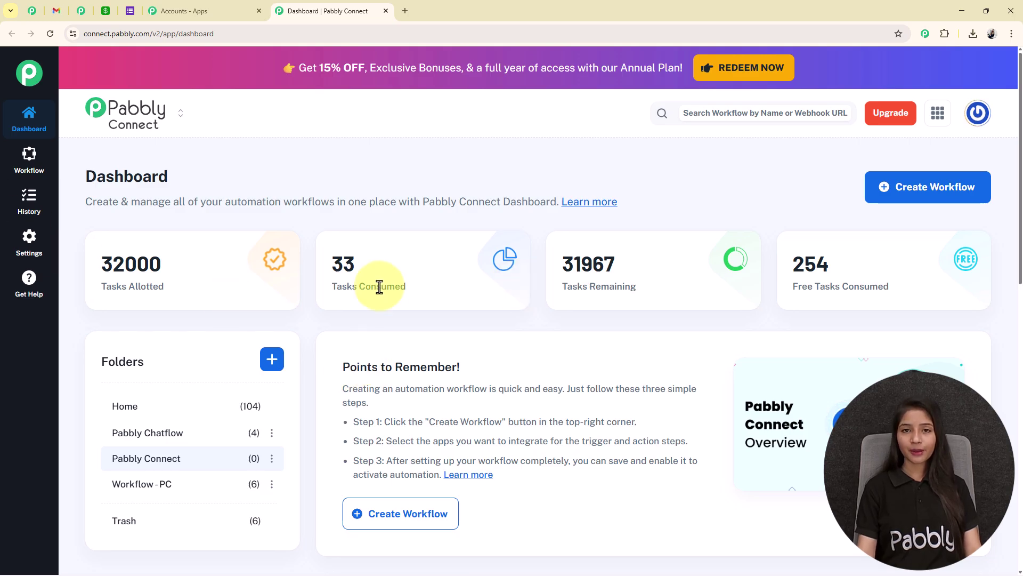
Step: Highlight the dashboard task figures: 32000 allotted, 33 consumed, 31967 remaining
{"action": "triple_click", "coordinate": [85, 258]}
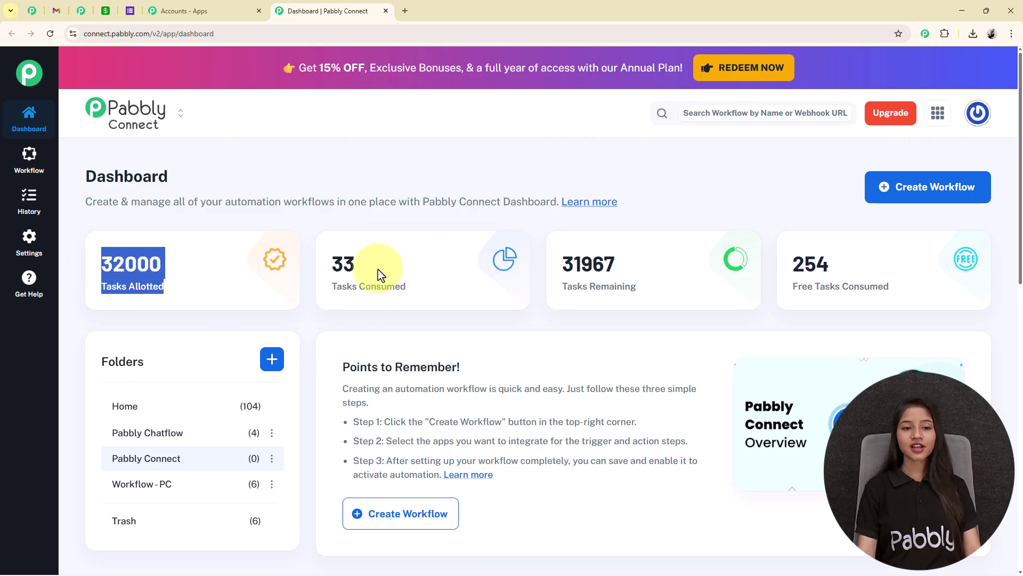
{"action": "triple_click", "coordinate": [325, 258]}
{"action": "left_click_drag", "start_coordinate": [561, 257], "coordinate": [717, 289]}
{"action": "left_click_drag", "start_coordinate": [806, 257], "coordinate": [903, 277]}
{"action": "left_click", "coordinate": [873, 291]}
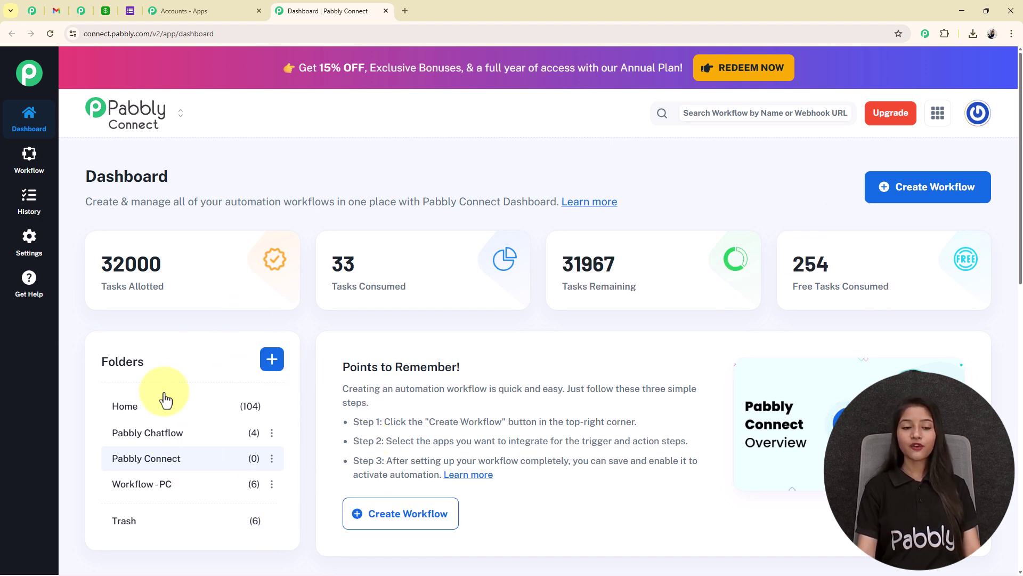
Step: Cancel the Create Folder form, then start a new workflow to show the builder choice
{"action": "left_click", "coordinate": [271, 360]}
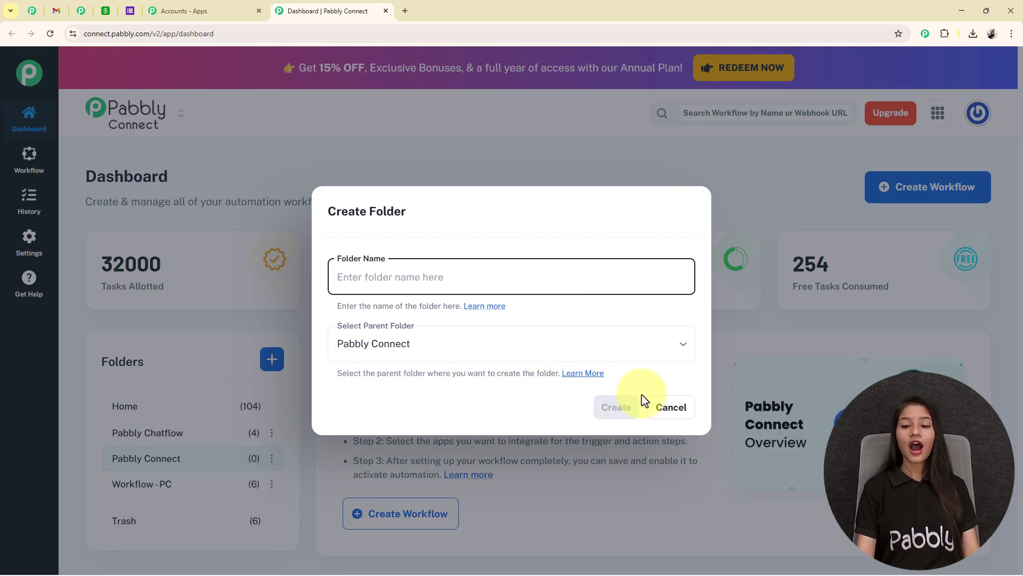
{"action": "left_click", "coordinate": [676, 411]}
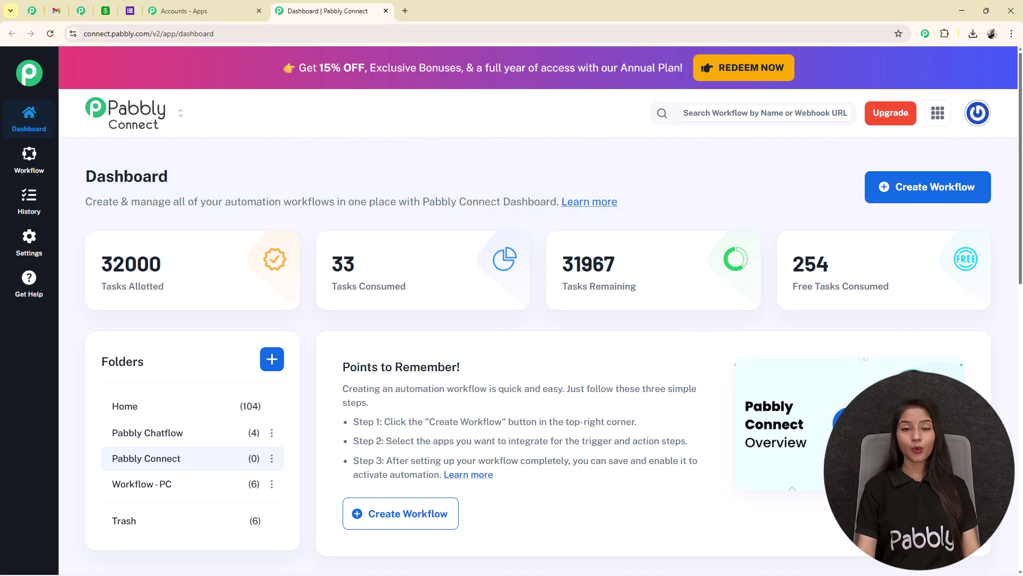
{"action": "left_click", "coordinate": [942, 195]}
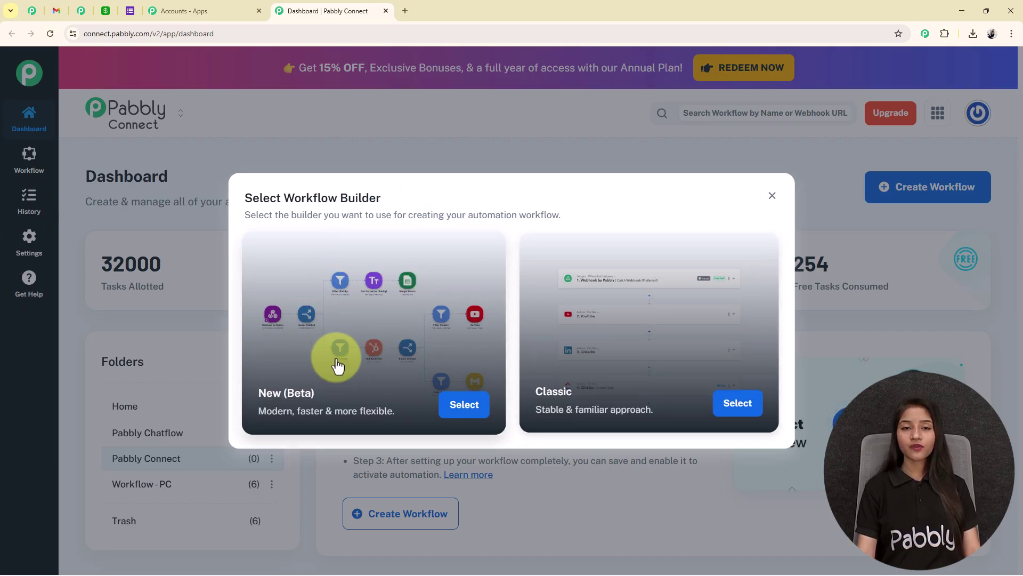
Step: Create 'Automate Catalog Sending from Google Forms to Airtable in Minutes' with New (Beta) builder in the Pabbly Connect folder
{"action": "left_click", "coordinate": [448, 405]}
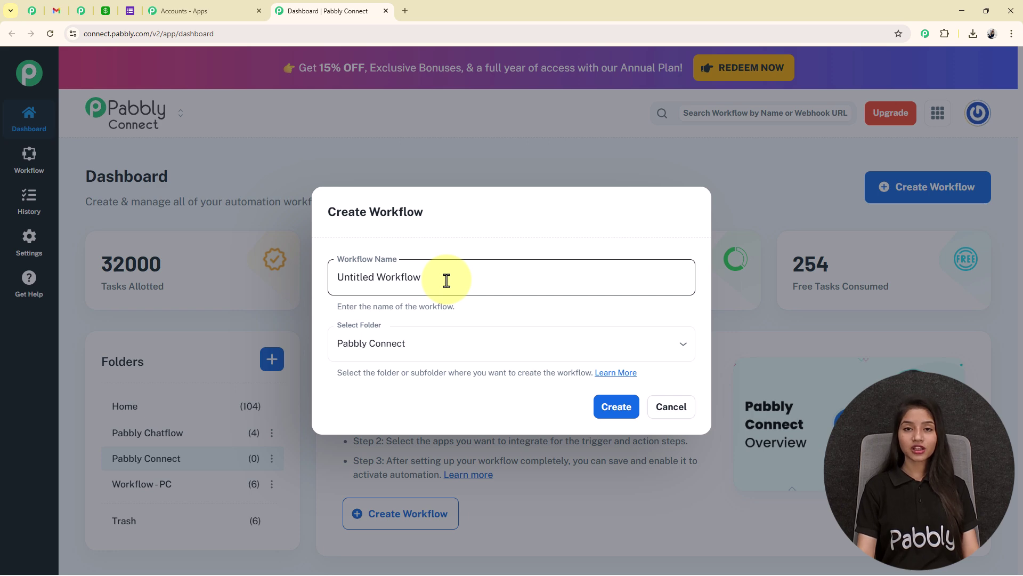
{"action": "left_click_drag", "start_coordinate": [447, 280], "coordinate": [297, 287]}
{"action": "type", "text": "Automate Catalog Sending from Google Forms to Airtable in Minutes ⚡"}
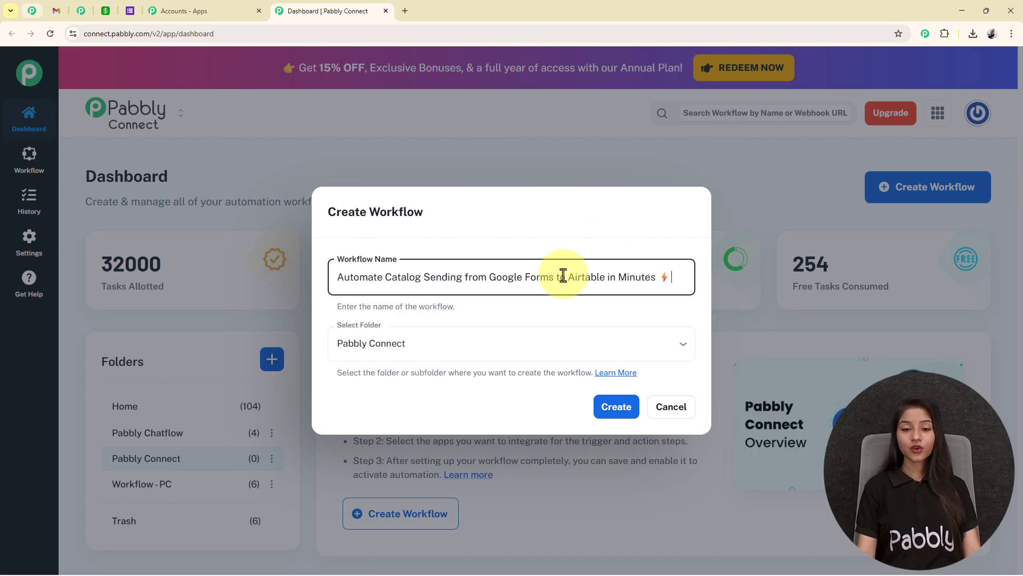
{"action": "left_click", "coordinate": [475, 343]}
{"action": "left_click", "coordinate": [395, 427]}
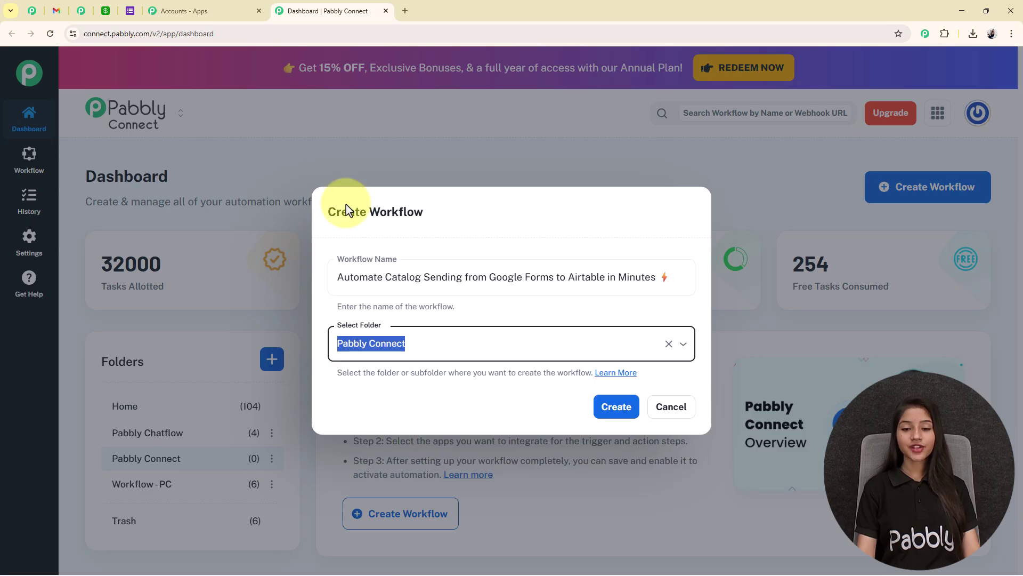
{"action": "left_click", "coordinate": [610, 408]}
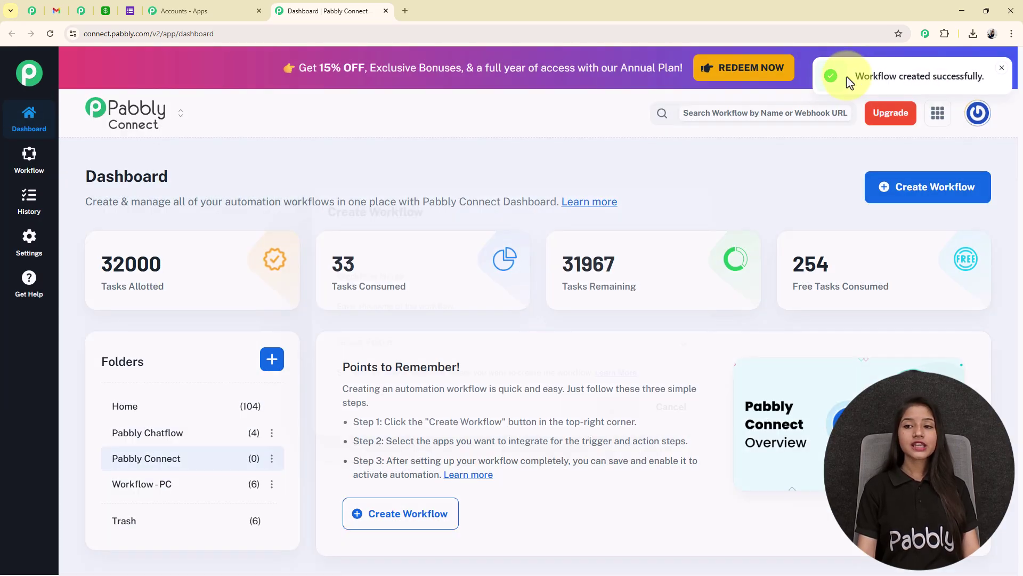
{"action": "left_click_drag", "start_coordinate": [848, 79], "coordinate": [984, 85]}
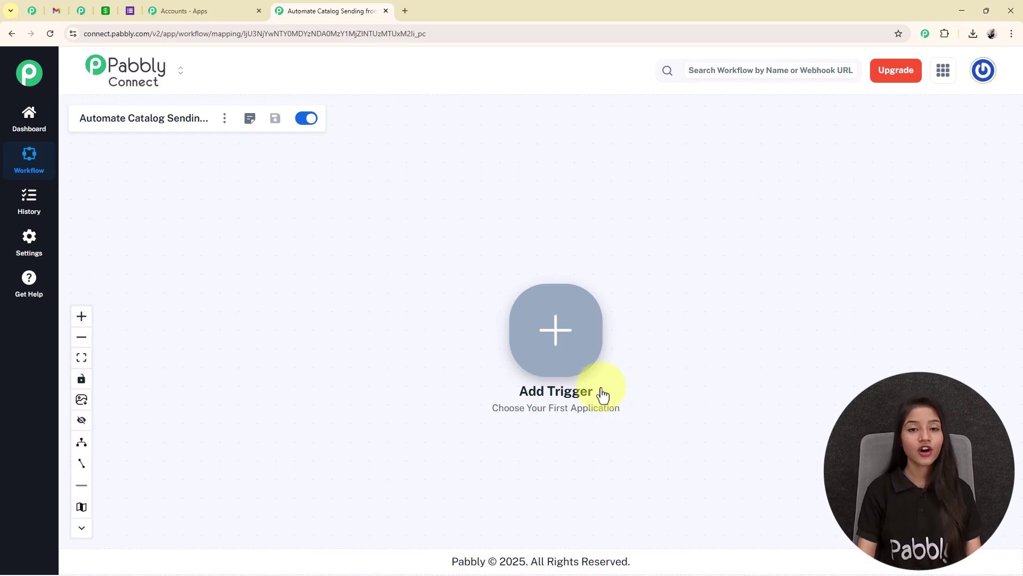
Step: Set the trigger to Google Forms with the New Response Received event
{"action": "left_click", "coordinate": [546, 341]}
{"action": "left_click", "coordinate": [606, 135]}
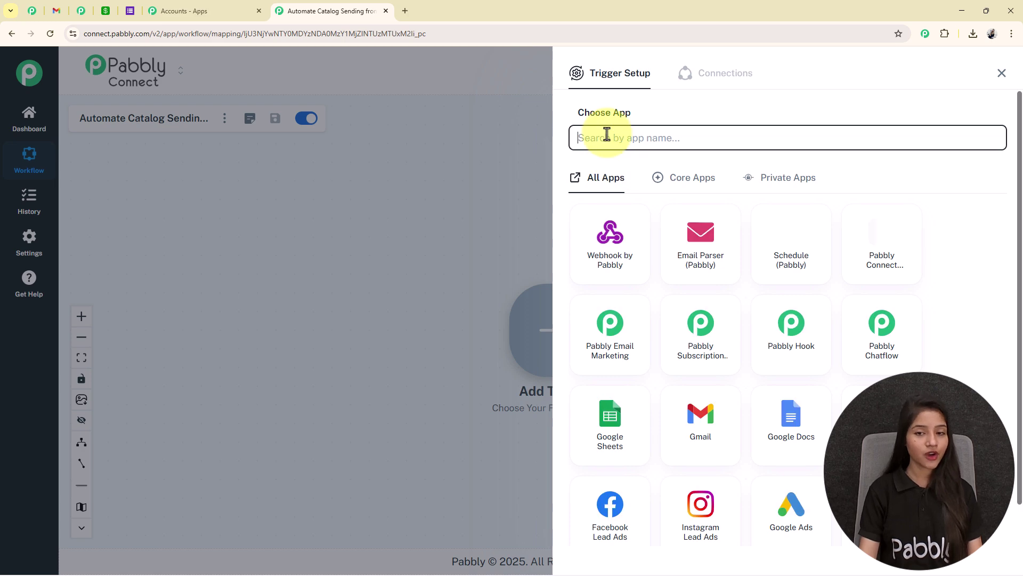
{"action": "type", "text": "g"}
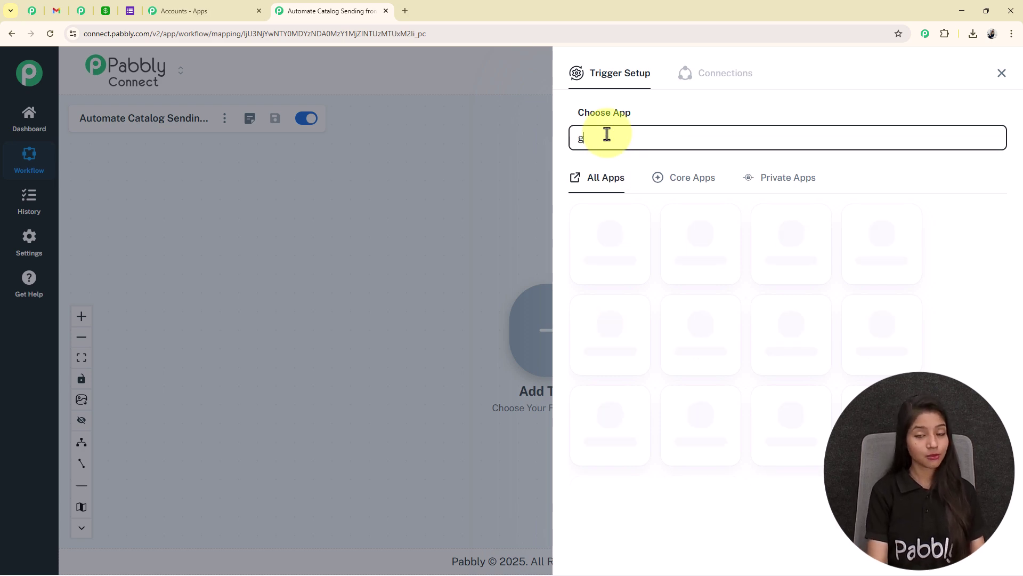
{"action": "type", "text": "oogle"}
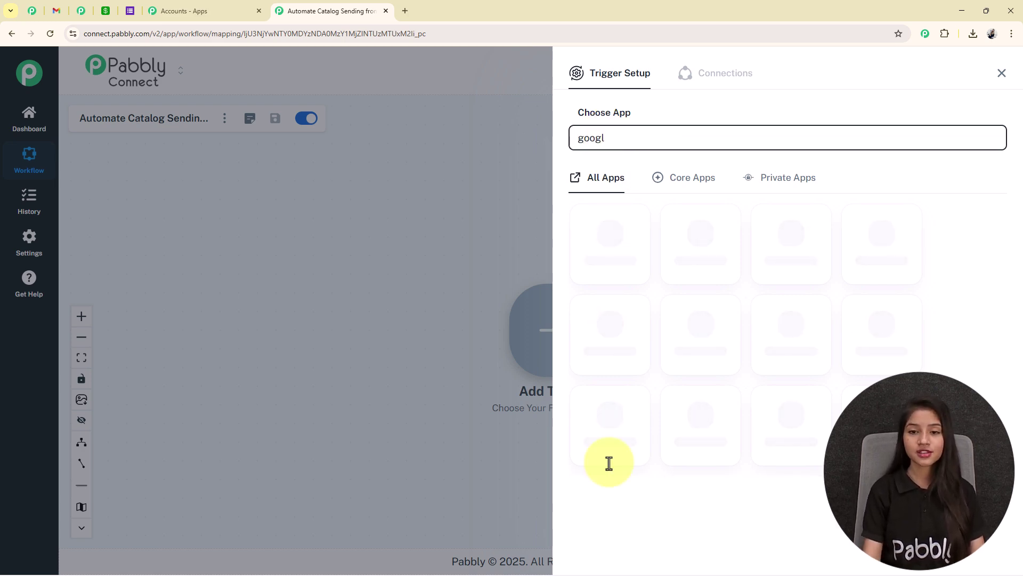
{"action": "left_click", "coordinate": [606, 523]}
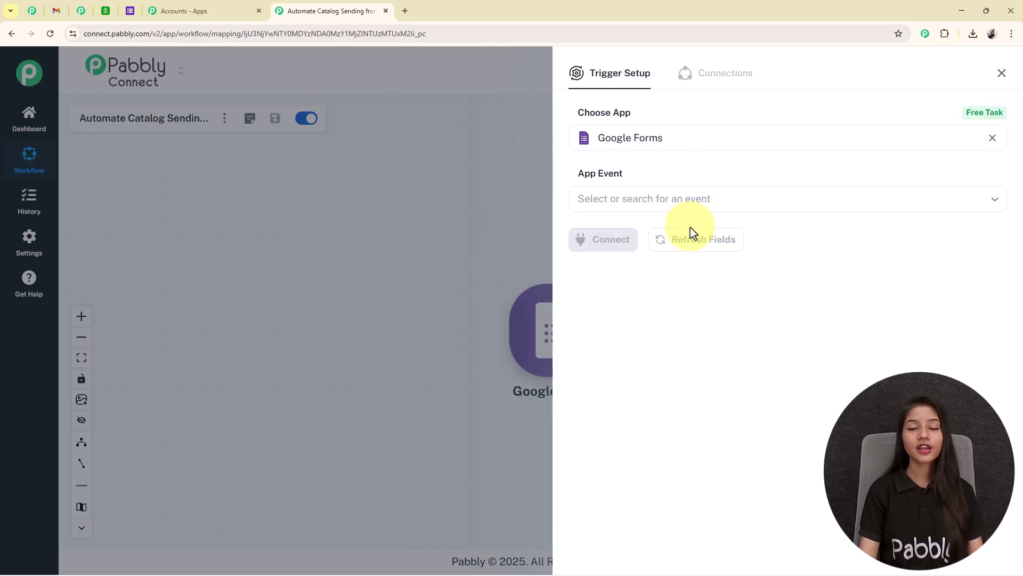
{"action": "left_click", "coordinate": [640, 205]}
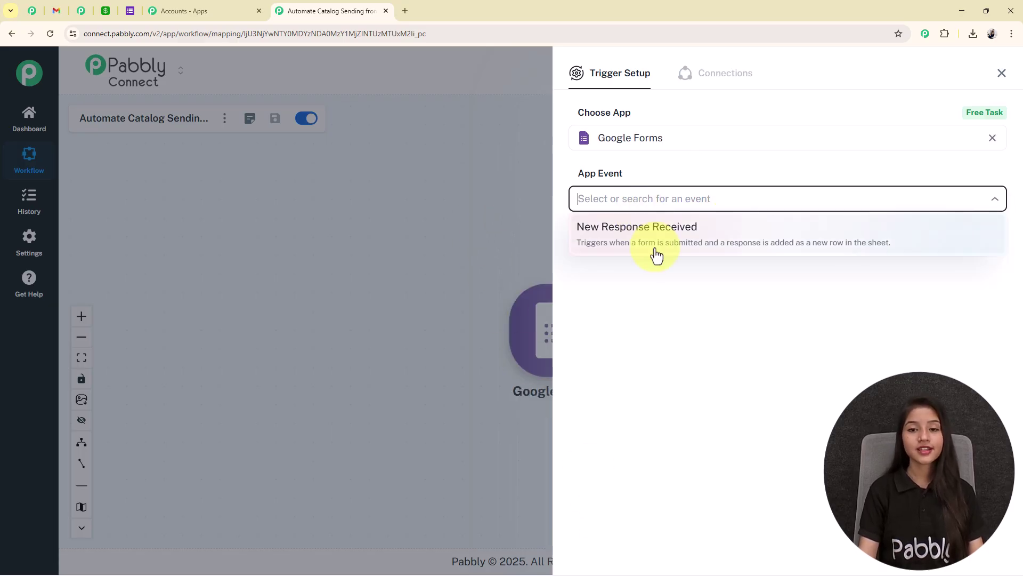
{"action": "left_click", "coordinate": [656, 255]}
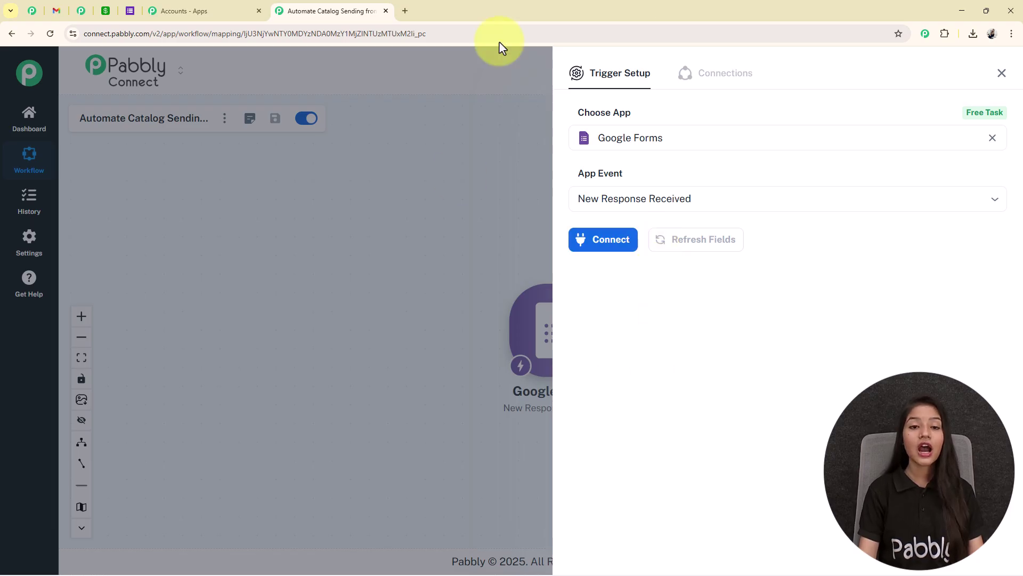
Step: Connect the trigger, copy its webhook URL, and open Google Forms in a new tab
{"action": "left_click", "coordinate": [612, 248]}
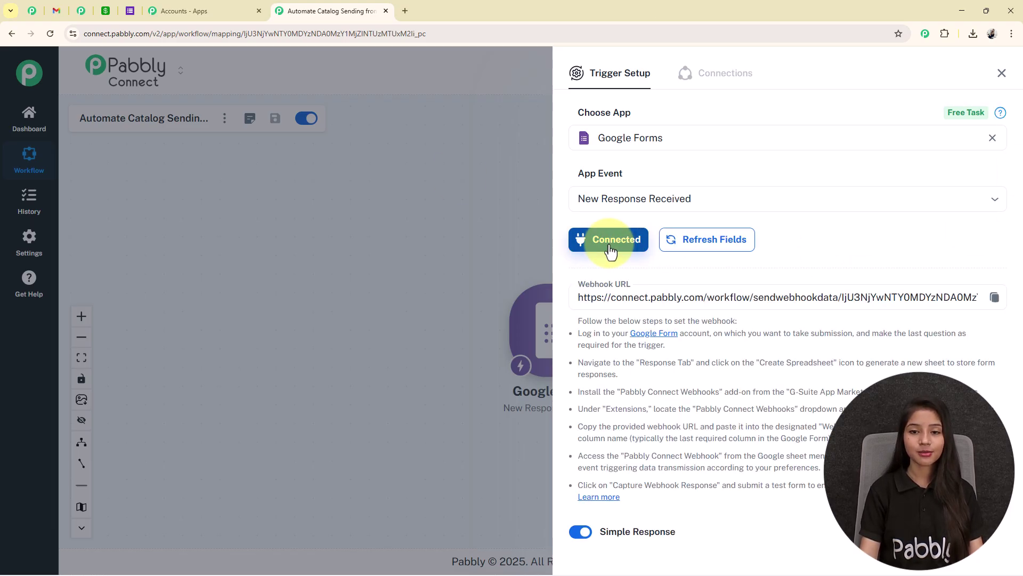
{"action": "scroll", "coordinate": [597, 308], "scroll_direction": "down", "scroll_amount": 2}
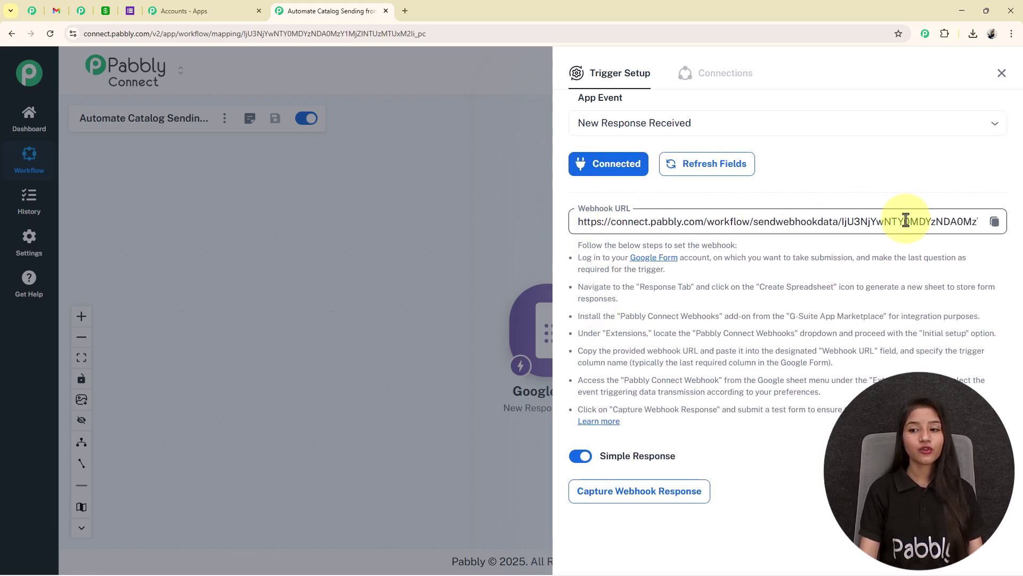
{"action": "left_click", "coordinate": [995, 223]}
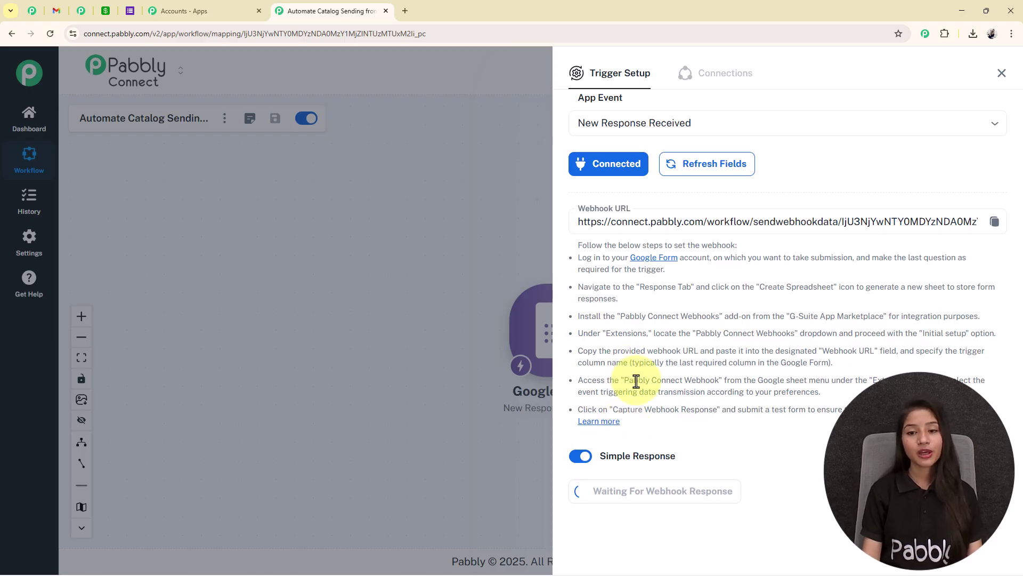
{"action": "left_click", "coordinate": [661, 258]}
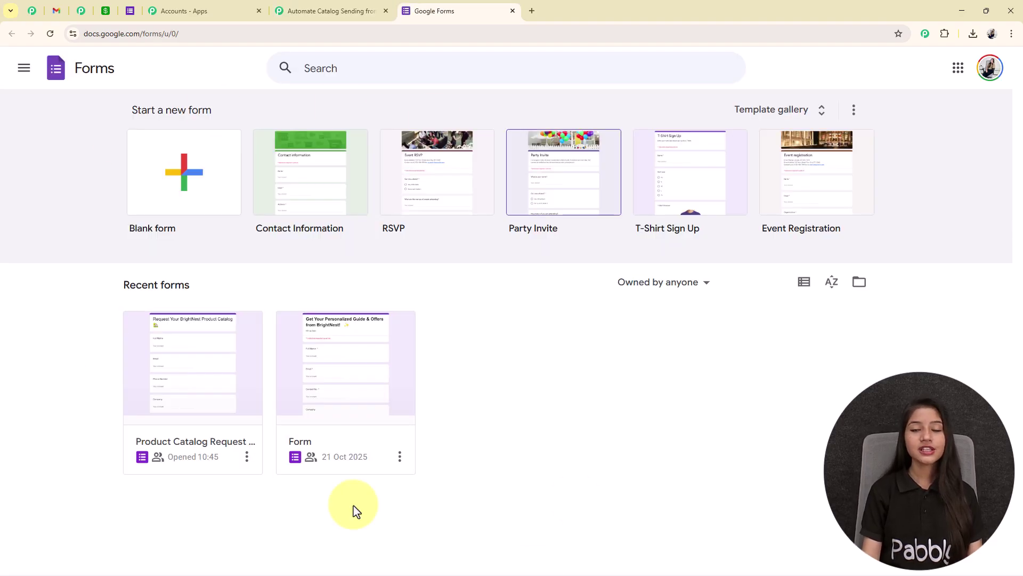
Step: Open the Product Catalog Request form's Responses and view them in the linked Google Sheet
{"action": "left_click", "coordinate": [171, 412]}
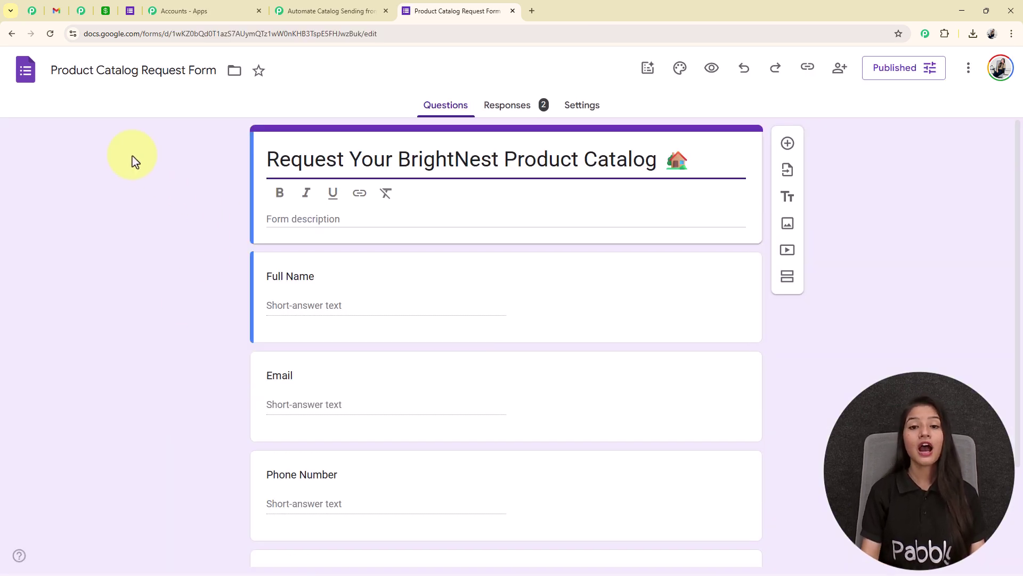
{"action": "scroll", "coordinate": [629, 255], "scroll_direction": "down", "scroll_amount": 1}
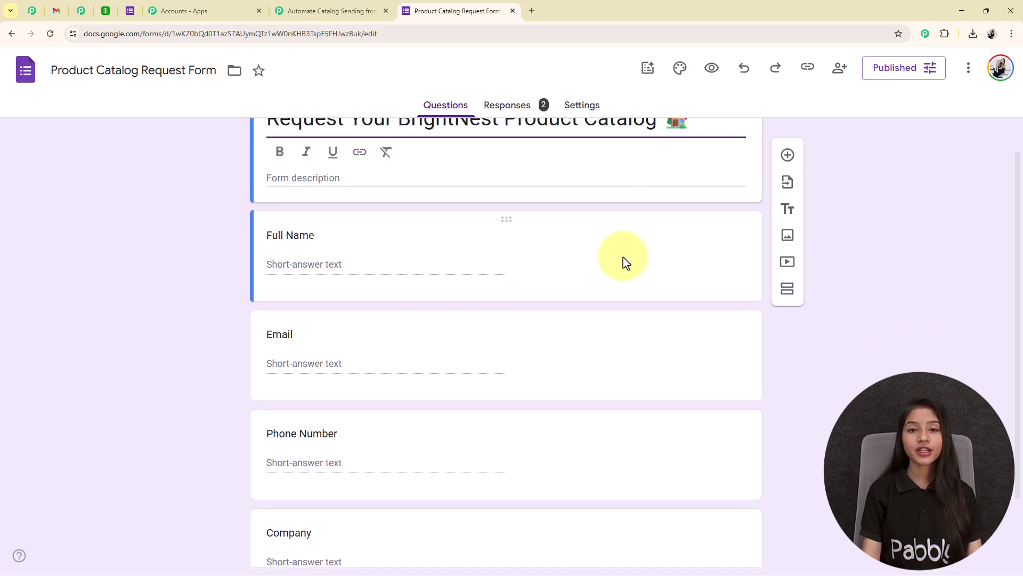
{"action": "scroll", "coordinate": [627, 262], "scroll_direction": "up", "scroll_amount": 1}
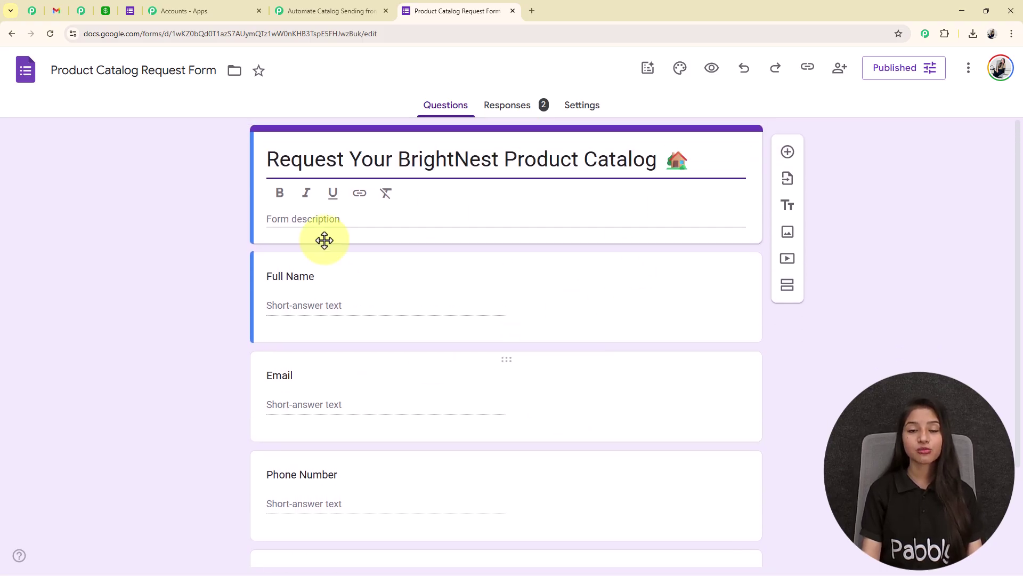
{"action": "left_click", "coordinate": [509, 106]}
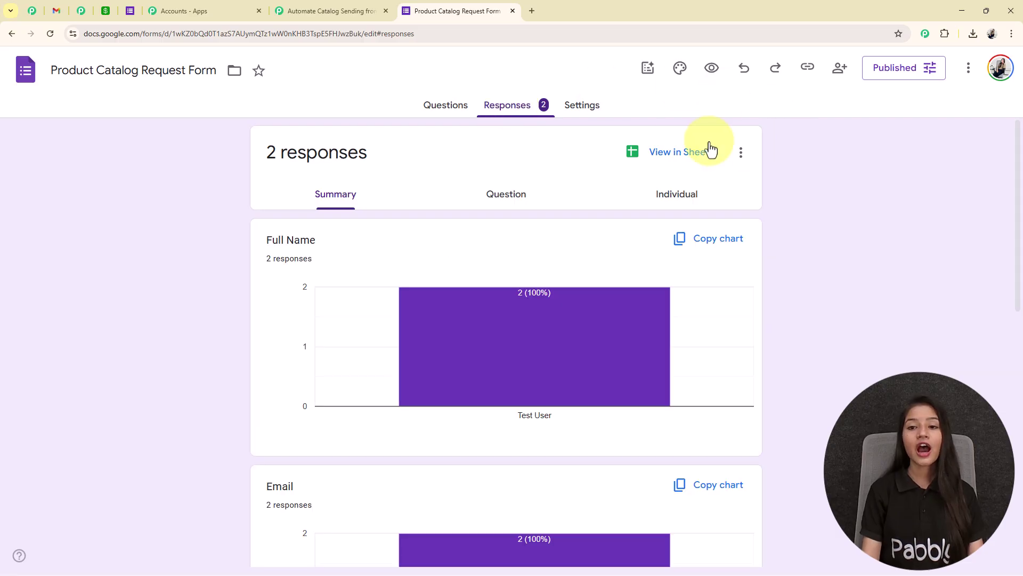
{"action": "left_click", "coordinate": [659, 153]}
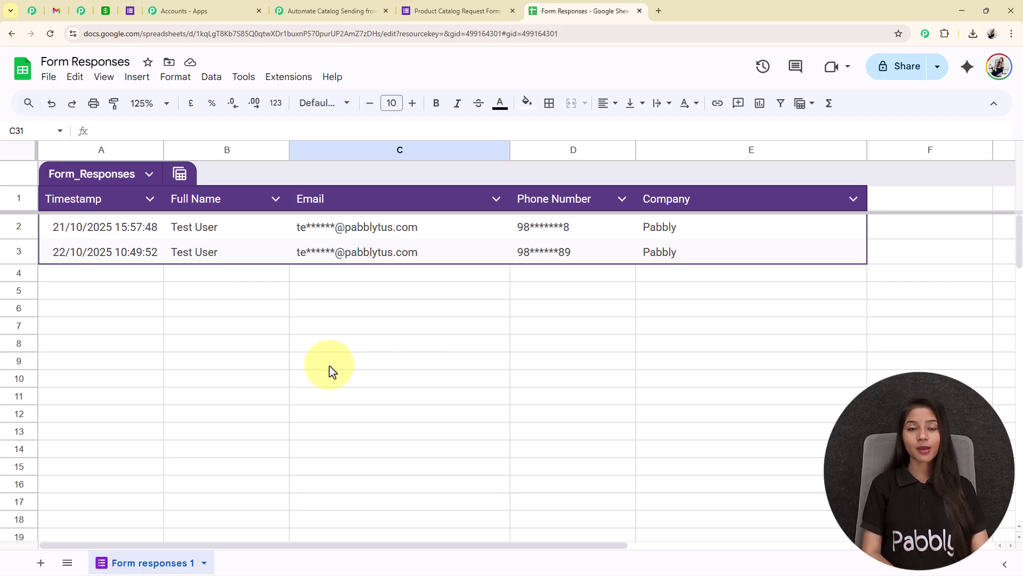
Step: Set up the Pabbly Connect Webhooks add-on with the pasted webhook URL and trigger column E
{"action": "left_click", "coordinate": [279, 84]}
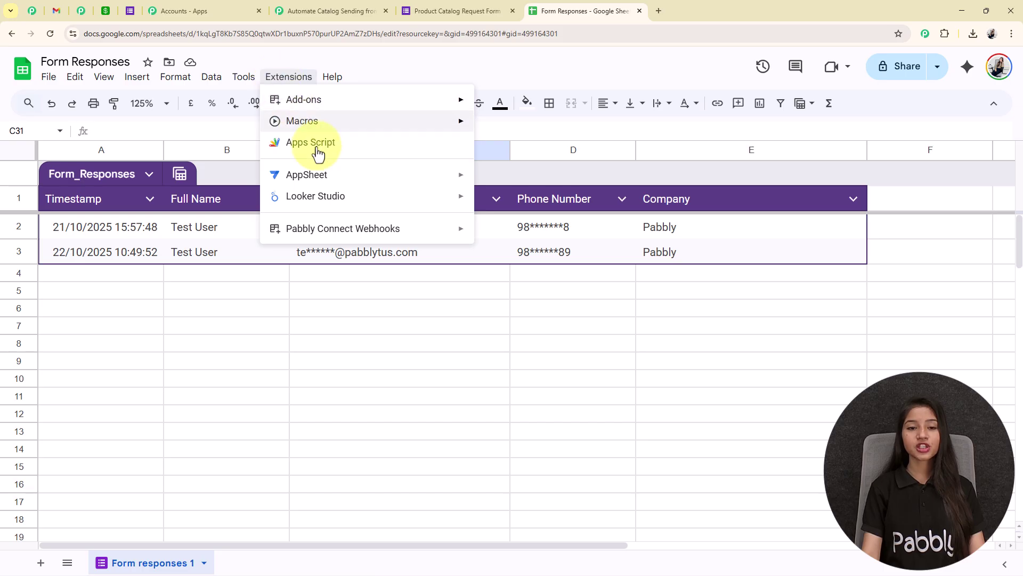
{"action": "mouse_move", "coordinate": [341, 236]}
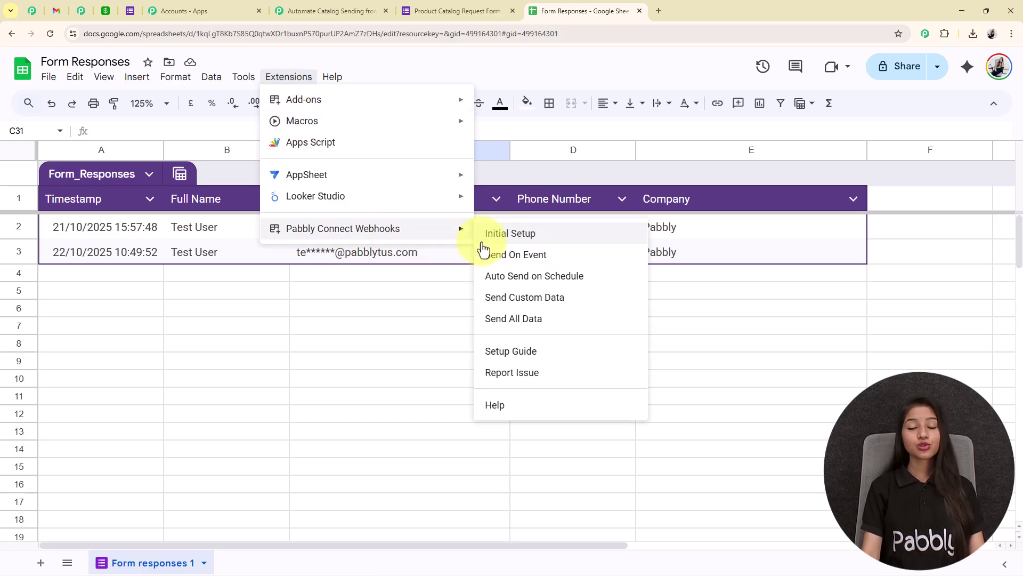
{"action": "left_click", "coordinate": [540, 241]}
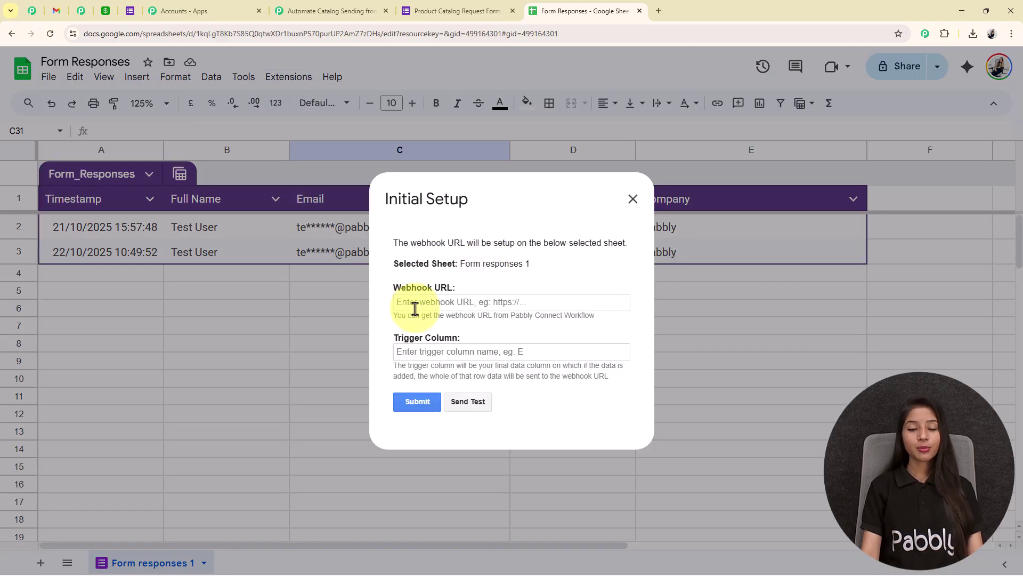
{"action": "left_click", "coordinate": [434, 307]}
{"action": "key", "text": "ctrl+v"}
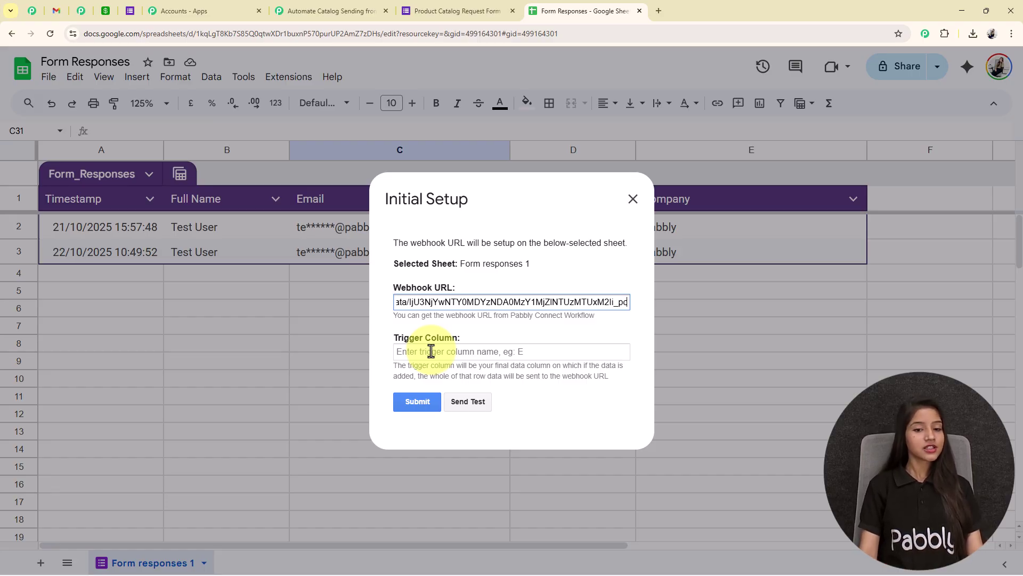
{"action": "left_click", "coordinate": [431, 351]}
{"action": "type", "text": "E"}
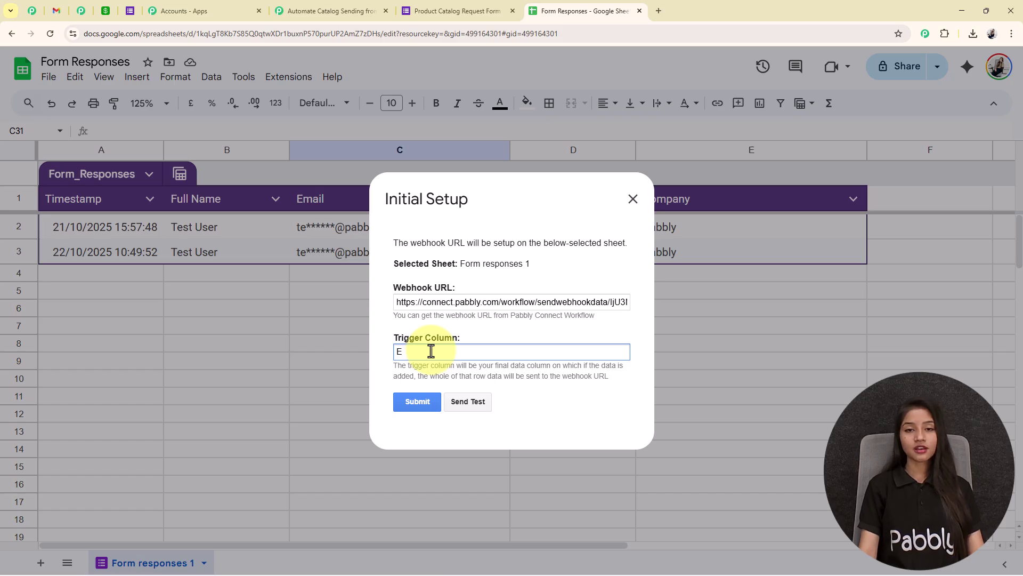
{"action": "left_click", "coordinate": [434, 401]}
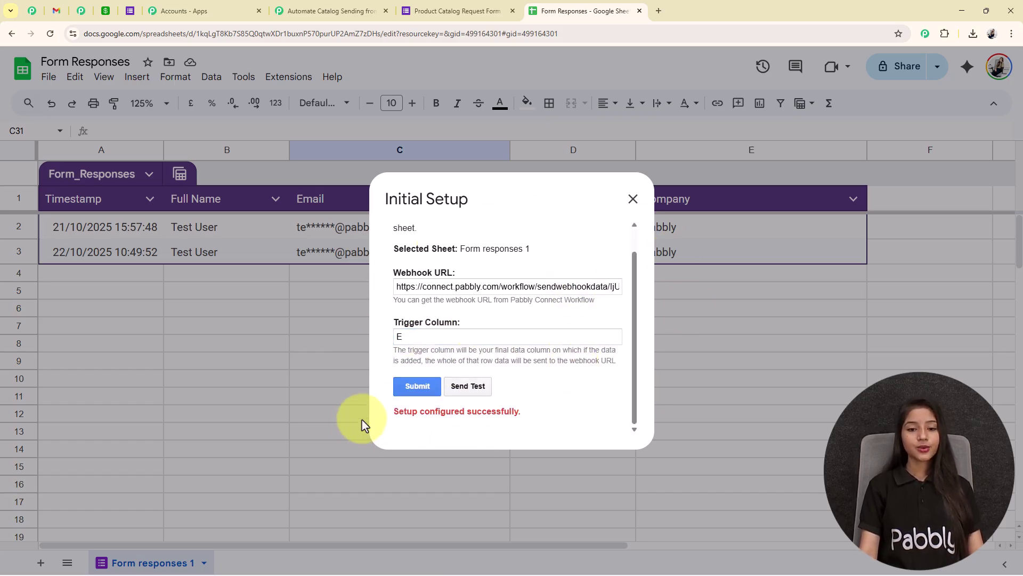
{"action": "left_click_drag", "start_coordinate": [389, 418], "coordinate": [549, 425]}
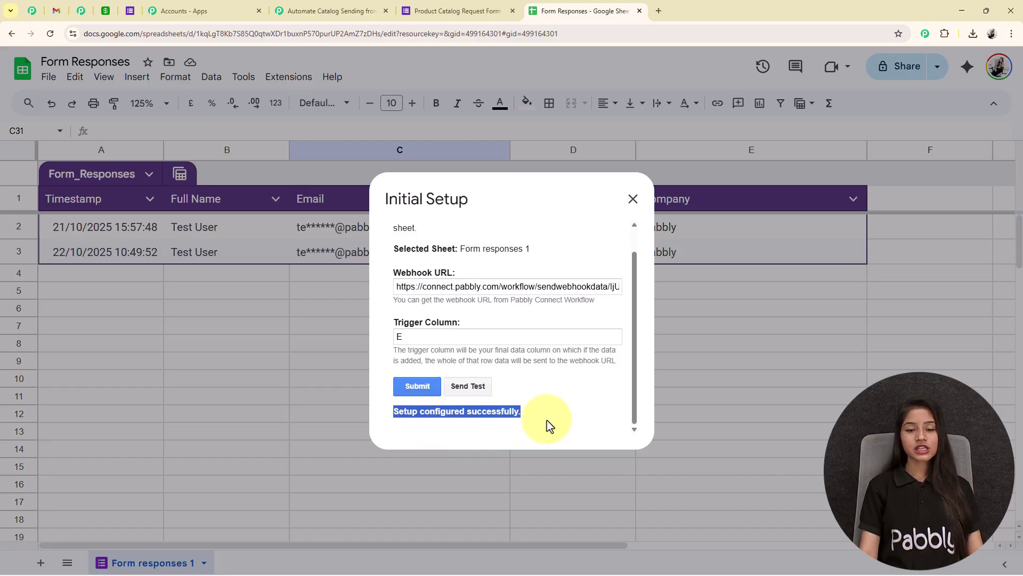
{"action": "left_click", "coordinate": [328, 11]}
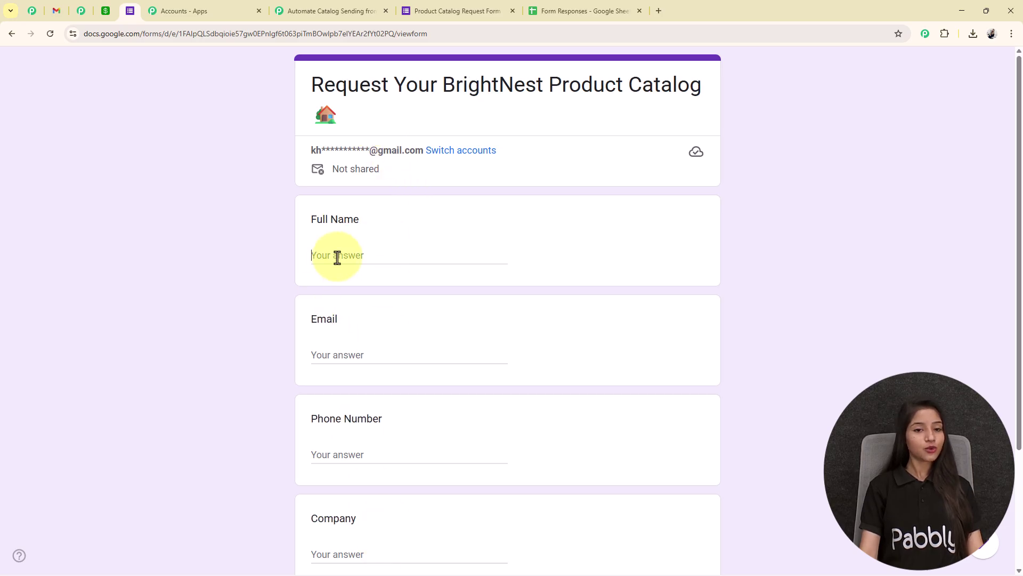
Step: Enter a test full name, email address and phone number in the catalog request form
{"action": "left_click", "coordinate": [337, 255]}
{"action": "type", "text": "Dummy User"}
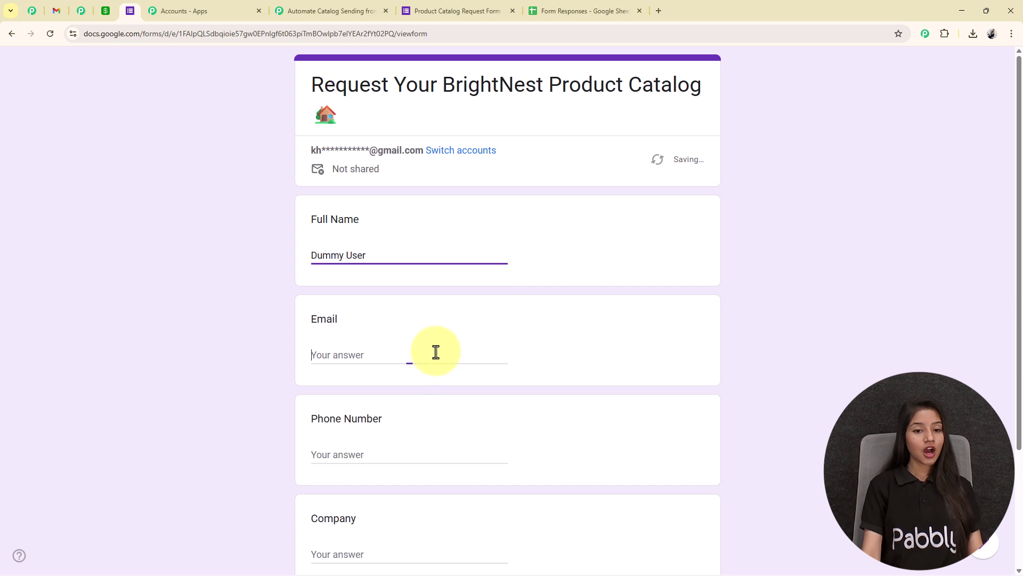
{"action": "left_click", "coordinate": [444, 353]}
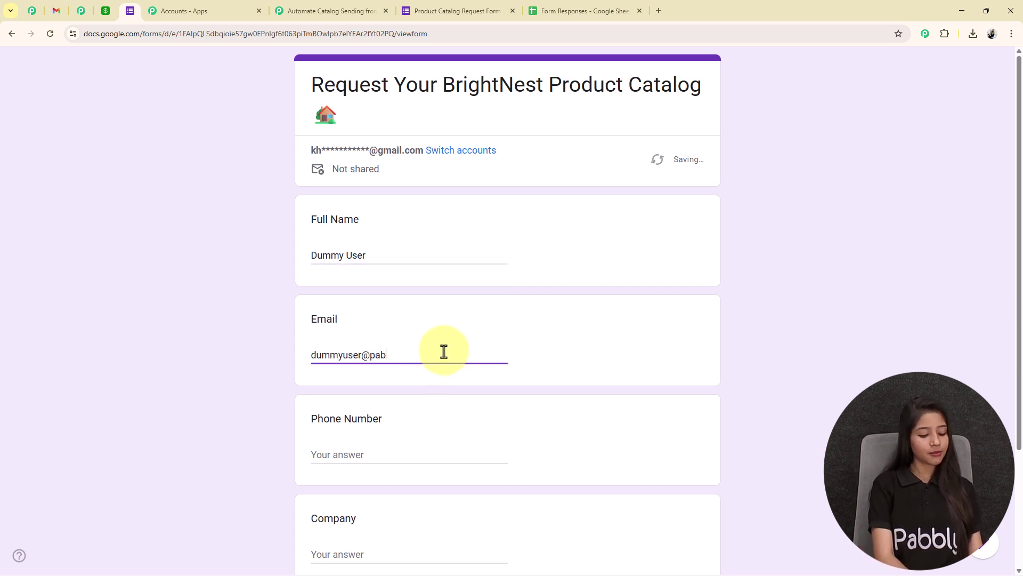
{"action": "left_click", "coordinate": [342, 454]}
{"action": "type", "text": "98989889898"}
{"action": "key", "text": "BackSpace"}
Step: Choose Pabbly as the company and submit the test catalog request
{"action": "scroll", "coordinate": [381, 478], "scroll_direction": "down", "scroll_amount": 2}
{"action": "left_click", "coordinate": [350, 446]}
{"action": "type", "text": "pa"}
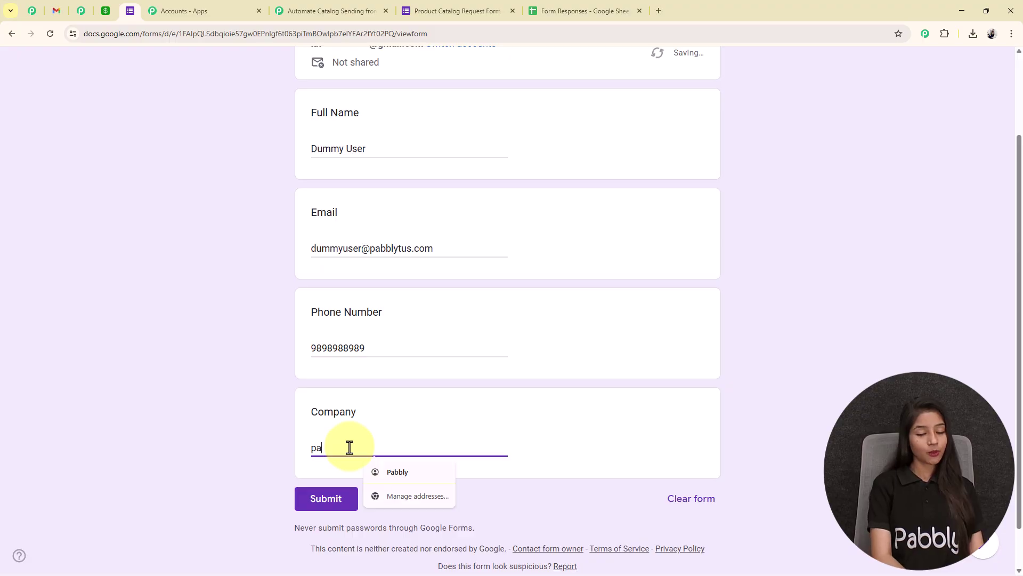
{"action": "type", "text": "bb"}
{"action": "left_click", "coordinate": [398, 472]}
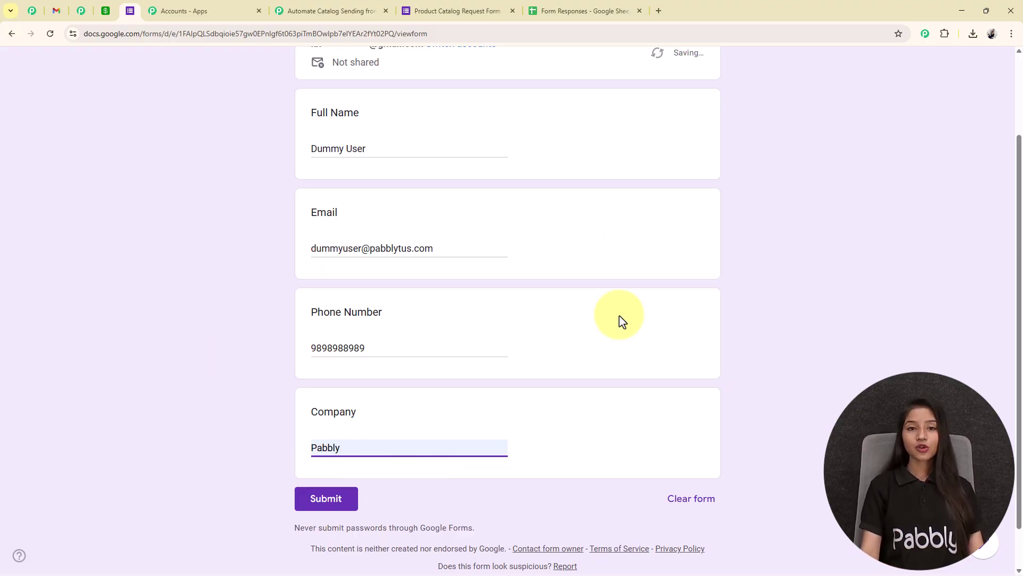
{"action": "left_click", "coordinate": [315, 509]}
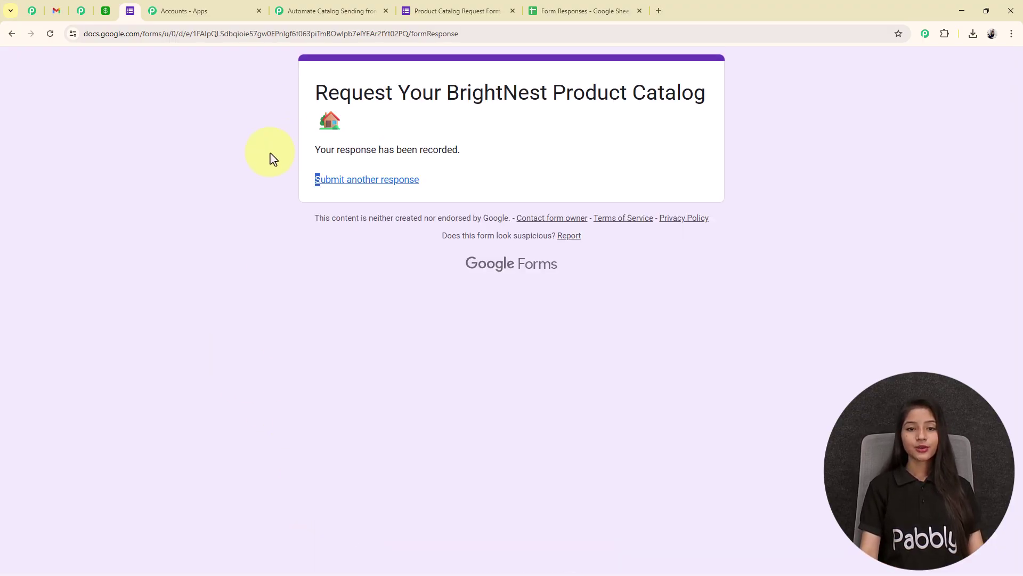
{"action": "left_click_drag", "start_coordinate": [254, 143], "coordinate": [507, 154]}
{"action": "left_click", "coordinate": [217, 69]}
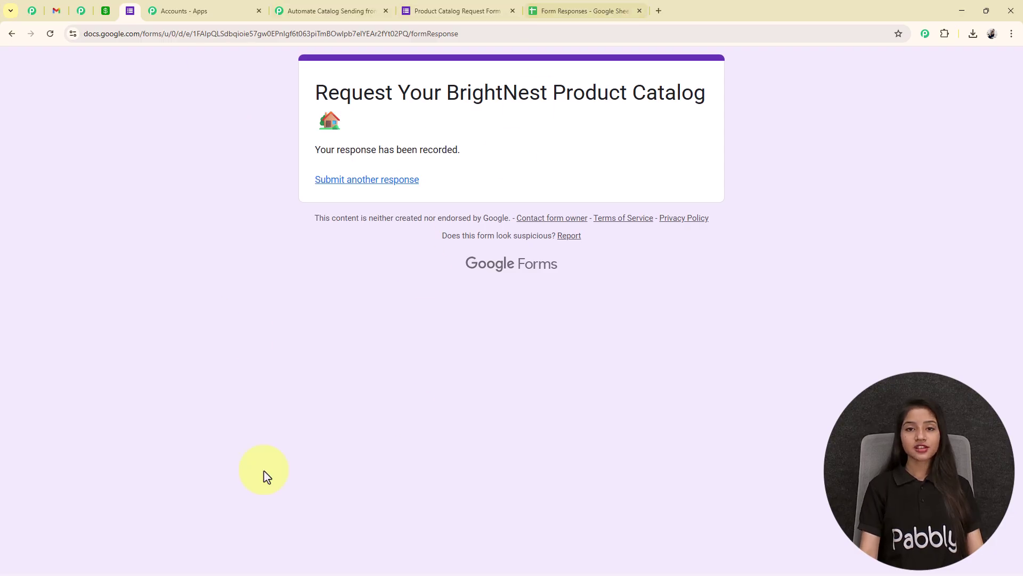
{"action": "left_click", "coordinate": [582, 12]}
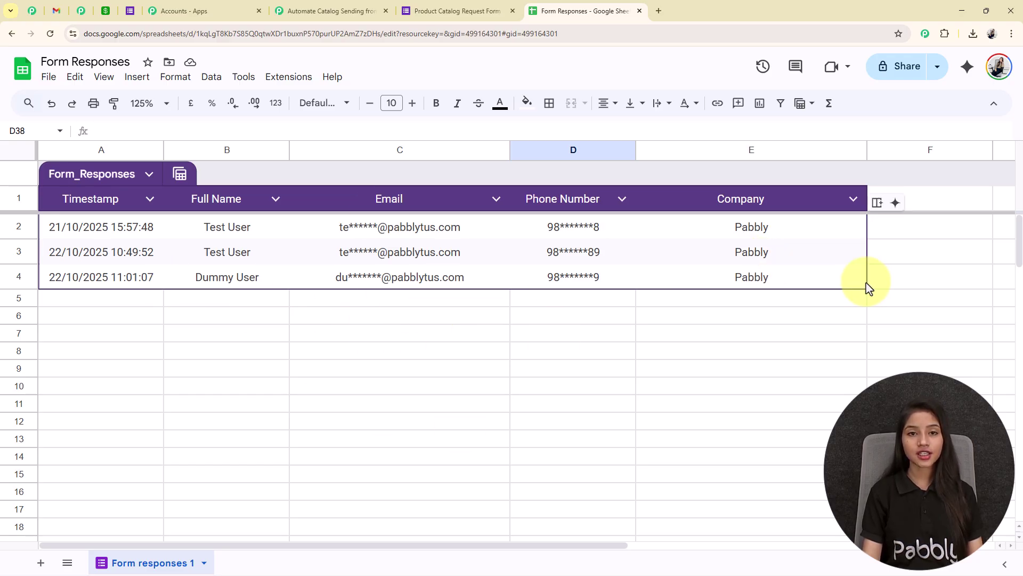
Step: Open the Pabbly Connect Webhooks add-on options from the Extensions menu on the Form Responses sheet
{"action": "left_click", "coordinate": [289, 76]}
{"action": "left_click", "coordinate": [384, 407]}
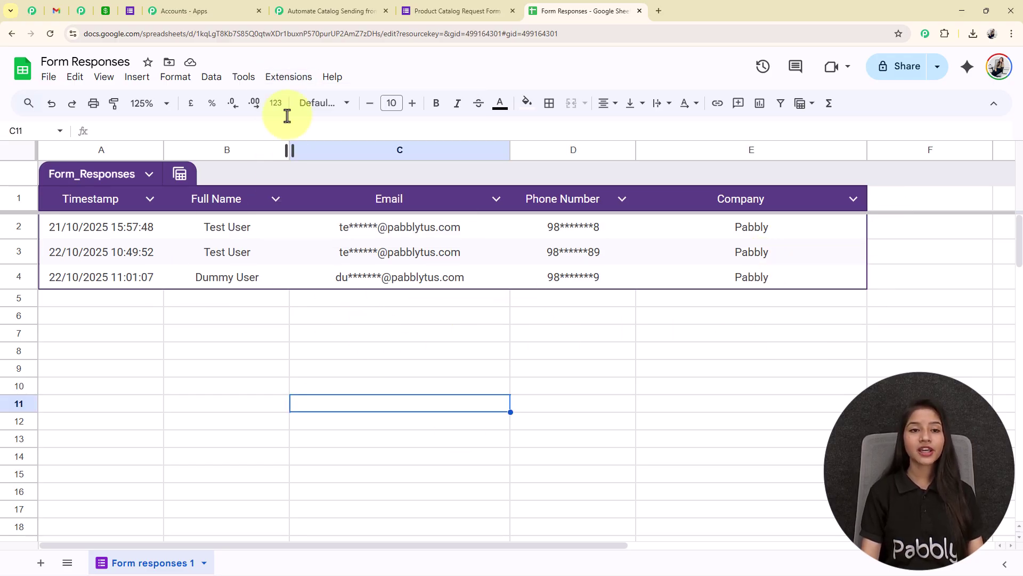
{"action": "left_click", "coordinate": [288, 76]}
Step: Send a test row from the sheet to the Pabbly webhook via Initial Setup
{"action": "mouse_move", "coordinate": [351, 234]}
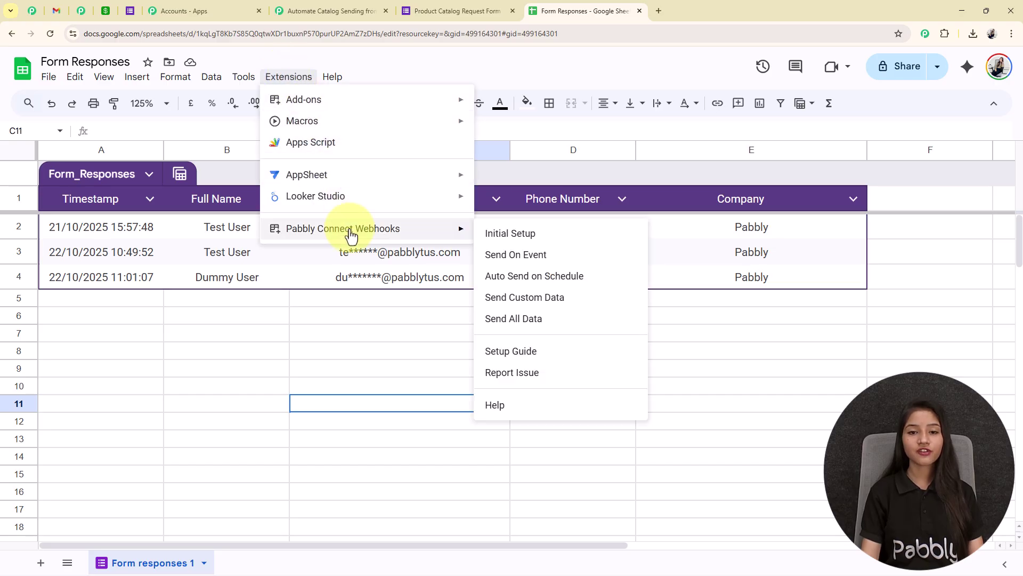
{"action": "left_click", "coordinate": [533, 241]}
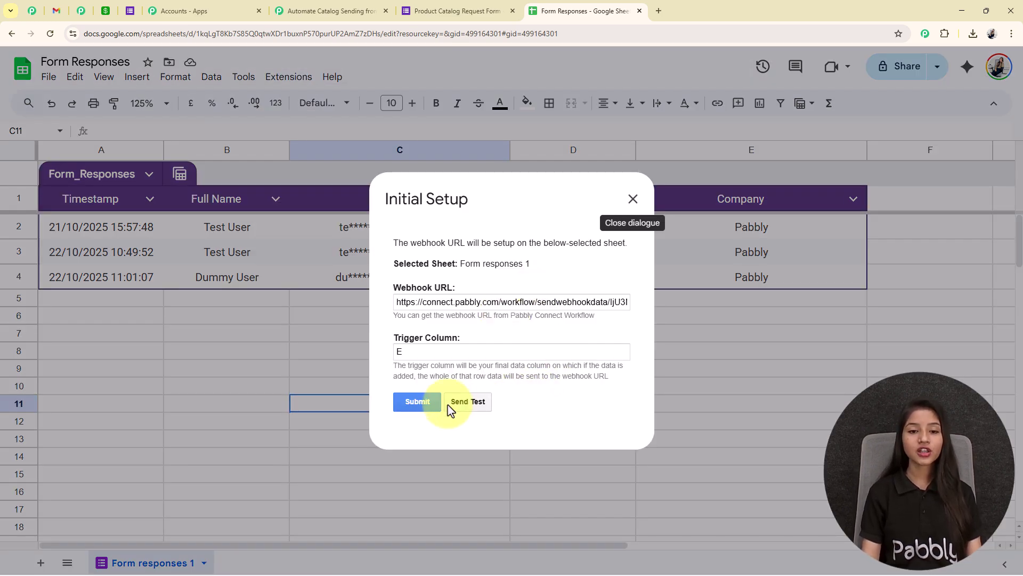
{"action": "left_click", "coordinate": [466, 403]}
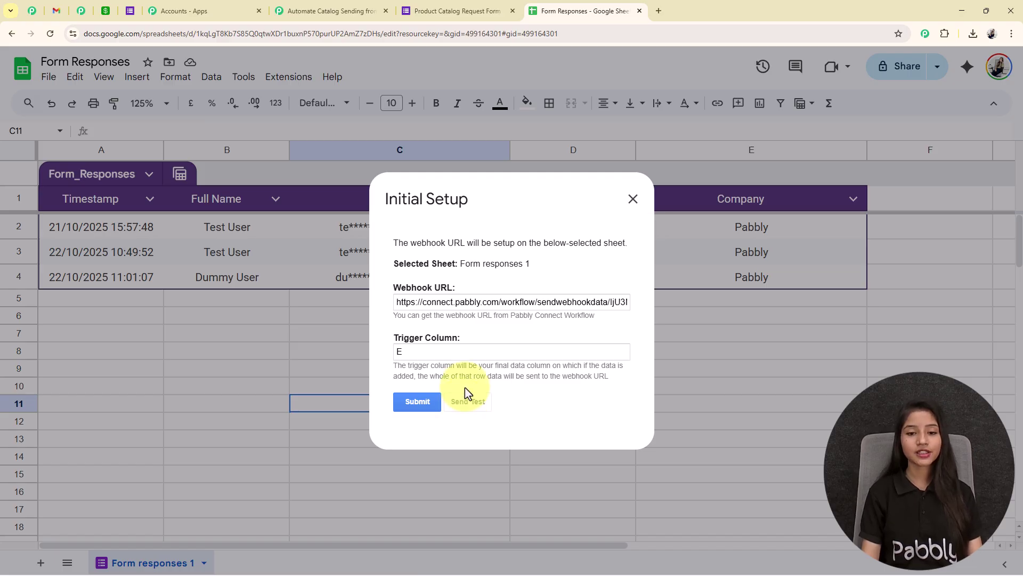
{"action": "triple_click", "coordinate": [515, 407]}
{"action": "left_click", "coordinate": [514, 407]}
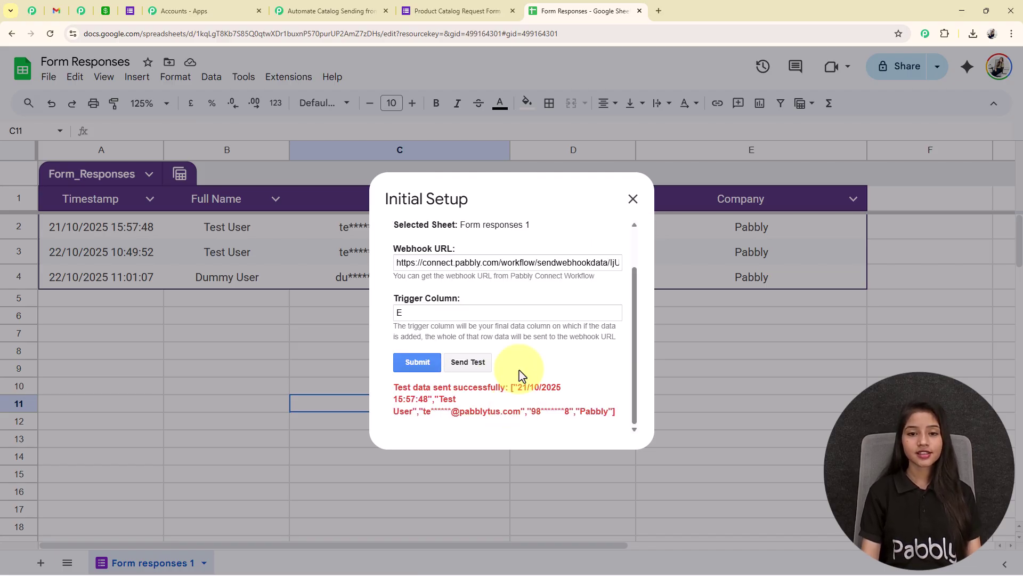
Step: Select captured Response A in Pabbly Connect's trigger setup
{"action": "left_click", "coordinate": [330, 8]}
{"action": "scroll", "coordinate": [763, 498], "scroll_direction": "down", "scroll_amount": 4}
{"action": "left_click", "coordinate": [649, 256]}
{"action": "left_click", "coordinate": [686, 222]}
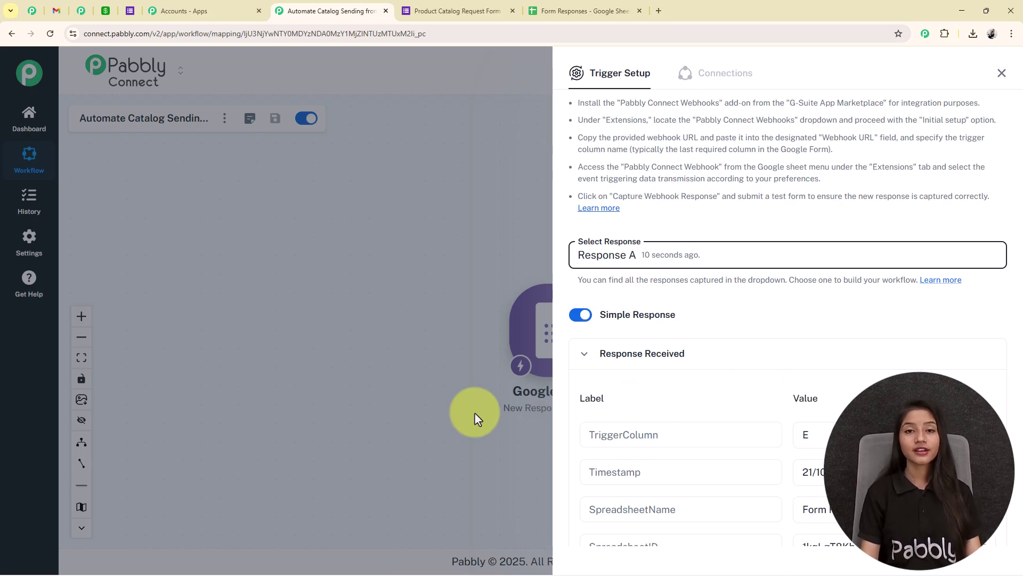
Step: Switch back to the Form Responses spreadsheet
{"action": "left_click", "coordinate": [596, 11]}
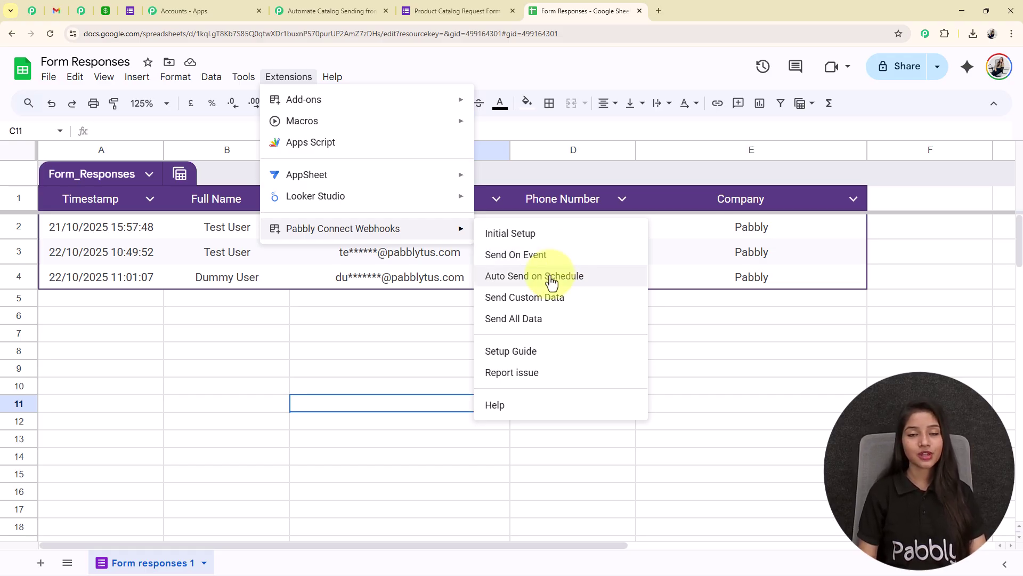
Step: Enable Send On Event so each new response row goes to the webhook
{"action": "left_click", "coordinate": [535, 256]}
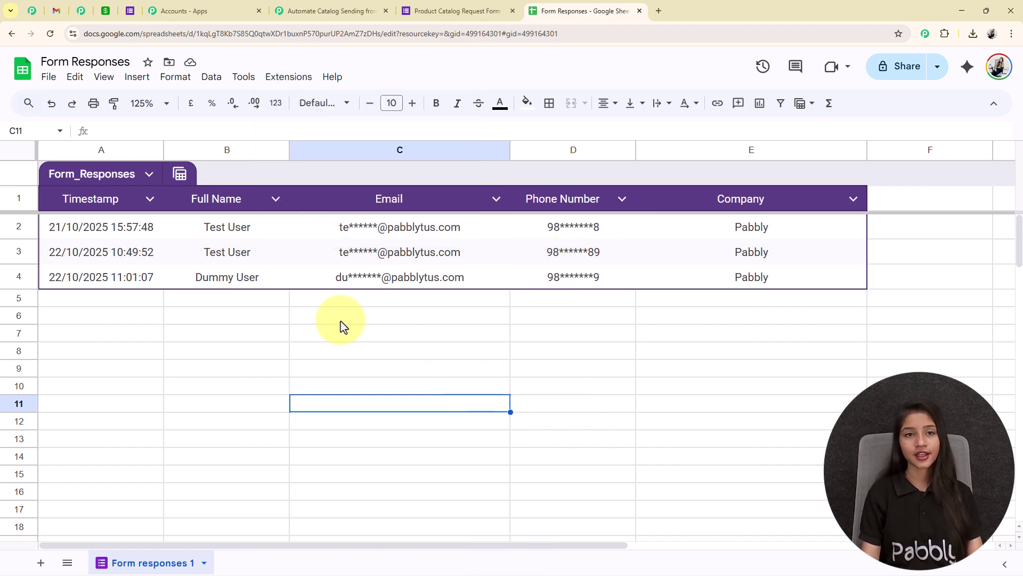
{"action": "left_click", "coordinate": [334, 12]}
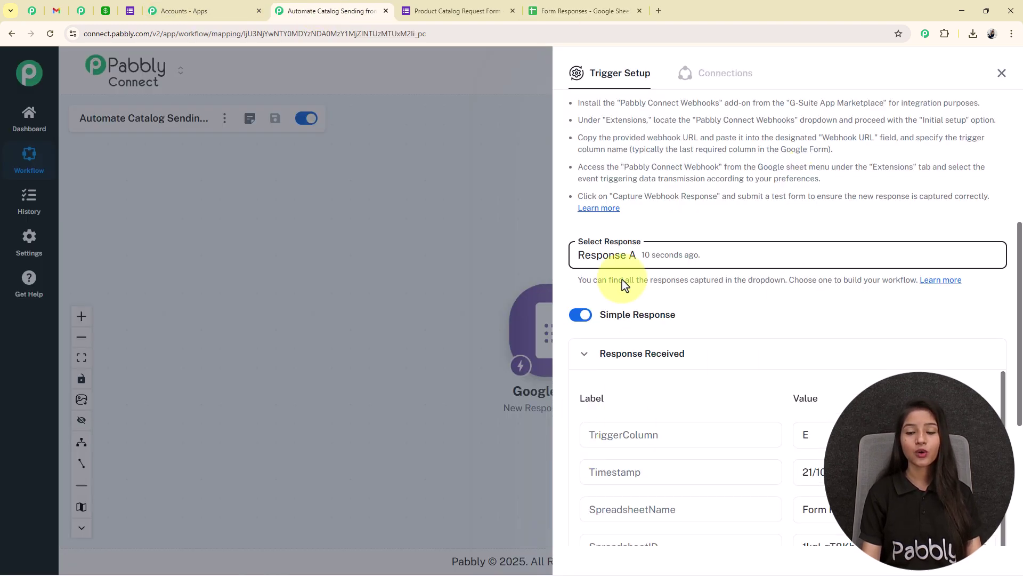
Step: Close the trigger setup panel and centre the Google Forms trigger on the canvas
{"action": "scroll", "coordinate": [765, 279], "scroll_direction": "down", "scroll_amount": 5}
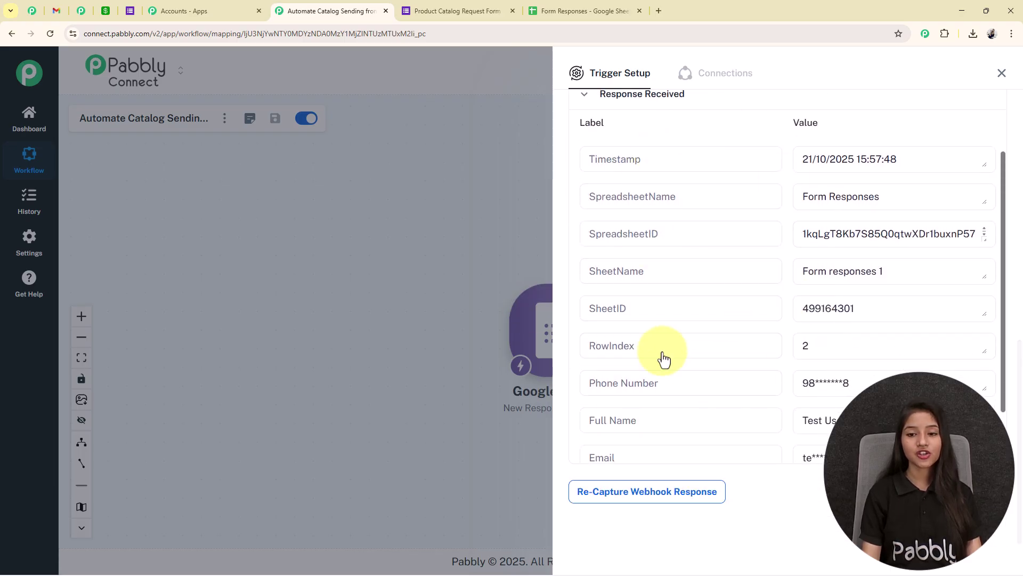
{"action": "scroll", "coordinate": [909, 183], "scroll_direction": "up", "scroll_amount": 1}
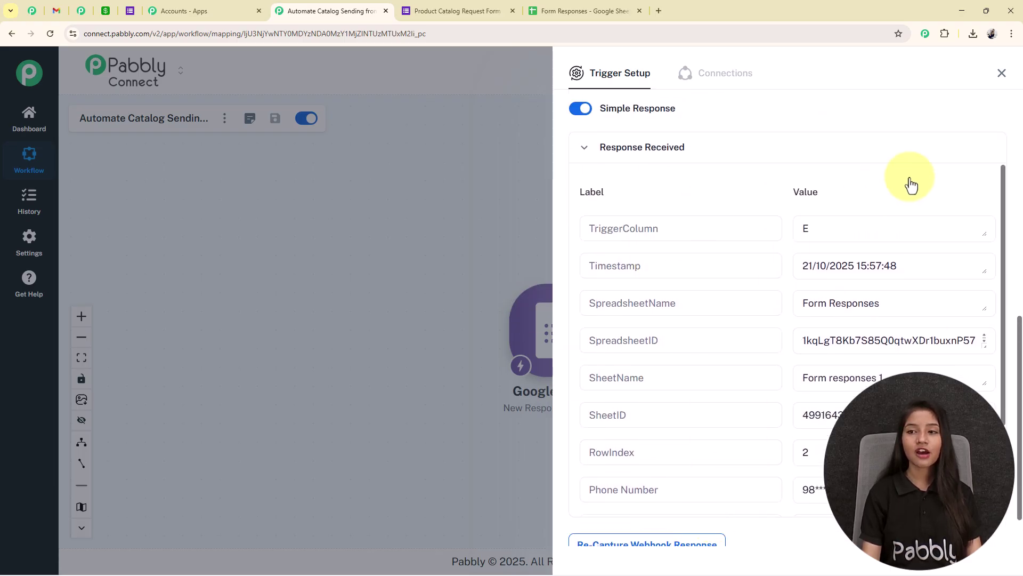
{"action": "left_click", "coordinate": [1001, 74]}
{"action": "left_click_drag", "start_coordinate": [872, 373], "coordinate": [633, 350]}
{"action": "scroll", "coordinate": [610, 339], "scroll_direction": "up", "scroll_amount": 1}
{"action": "scroll", "coordinate": [611, 339], "scroll_direction": "up", "scroll_amount": 1}
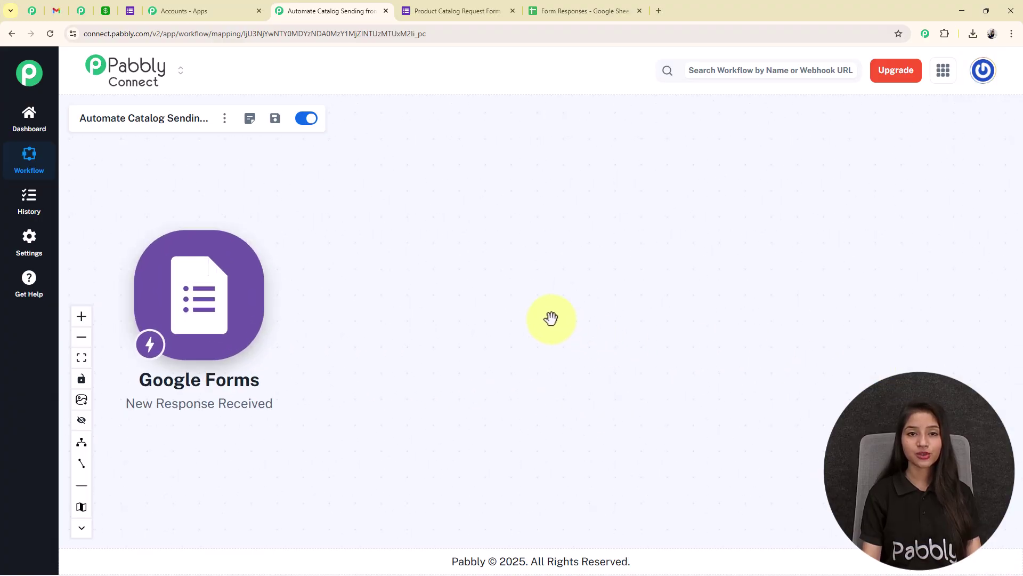
{"action": "left_click_drag", "start_coordinate": [536, 317], "coordinate": [704, 328]}
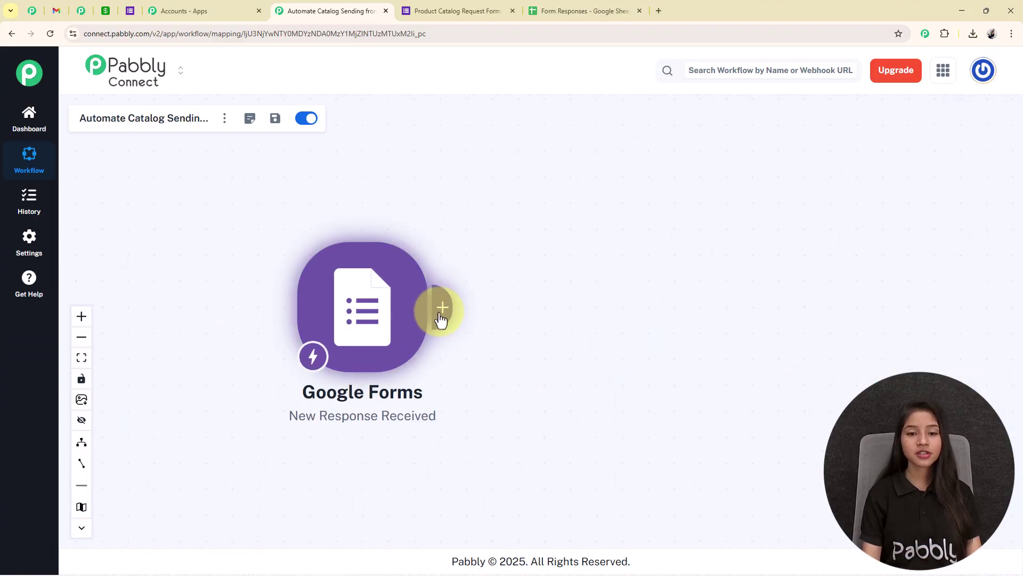
Step: Add a Gmail Send Email action step after the Google Forms trigger
{"action": "left_click", "coordinate": [433, 320]}
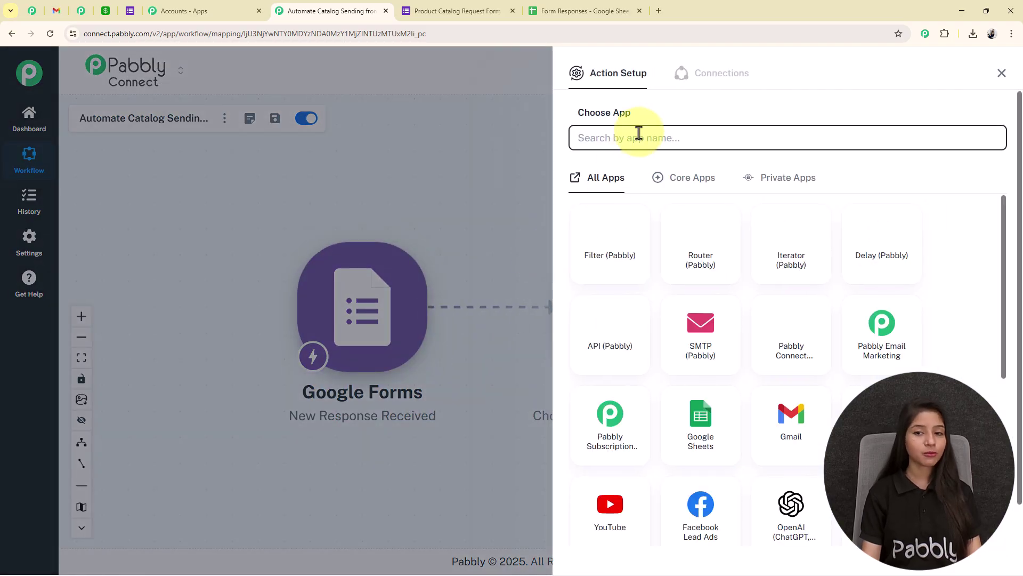
{"action": "left_click", "coordinate": [639, 133]}
{"action": "type", "text": "gma"}
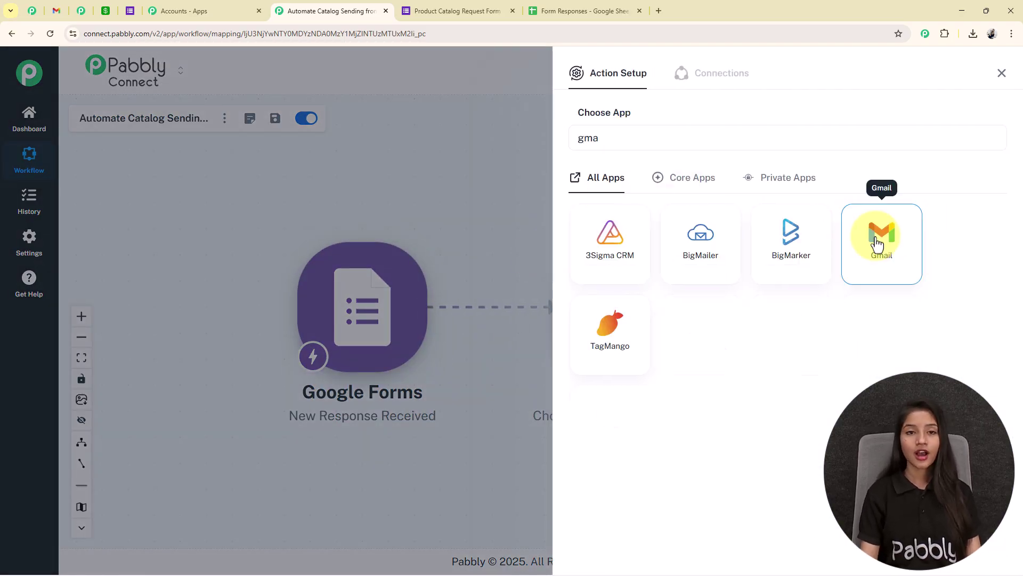
{"action": "left_click", "coordinate": [810, 223]}
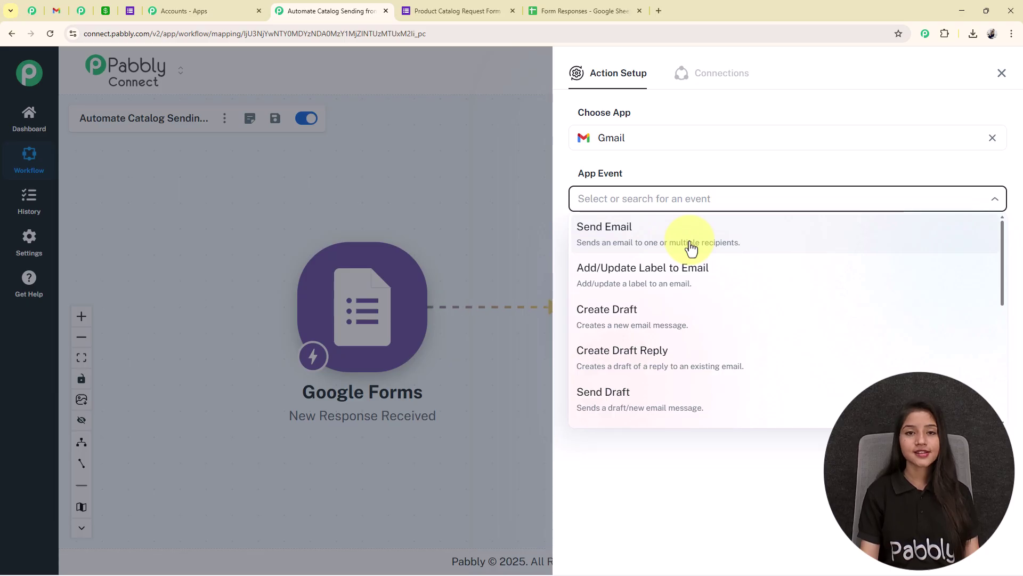
{"action": "left_click", "coordinate": [691, 248]}
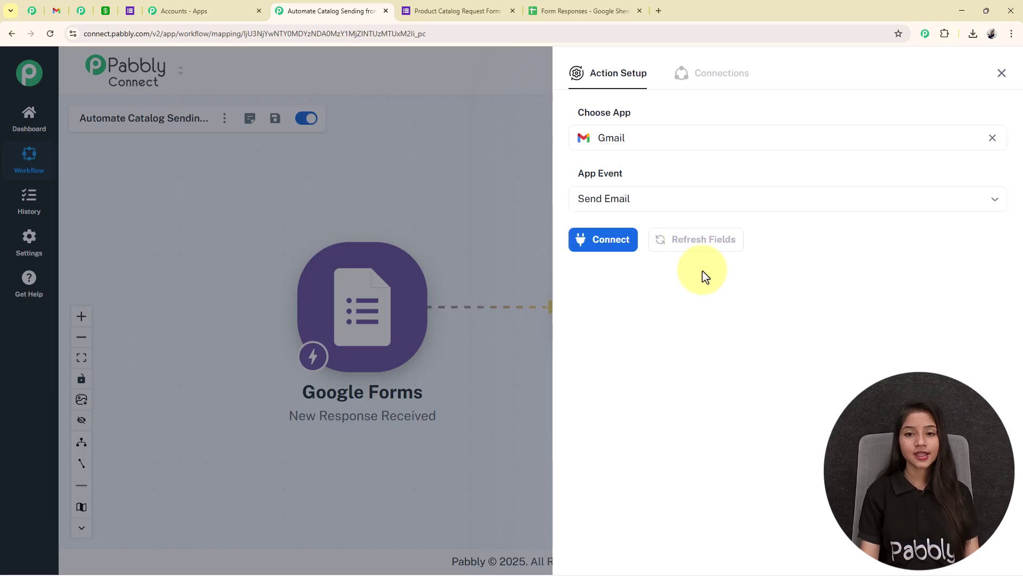
Step: Keep the existing Gmail #17 connection for the action and save it
{"action": "left_click", "coordinate": [608, 241]}
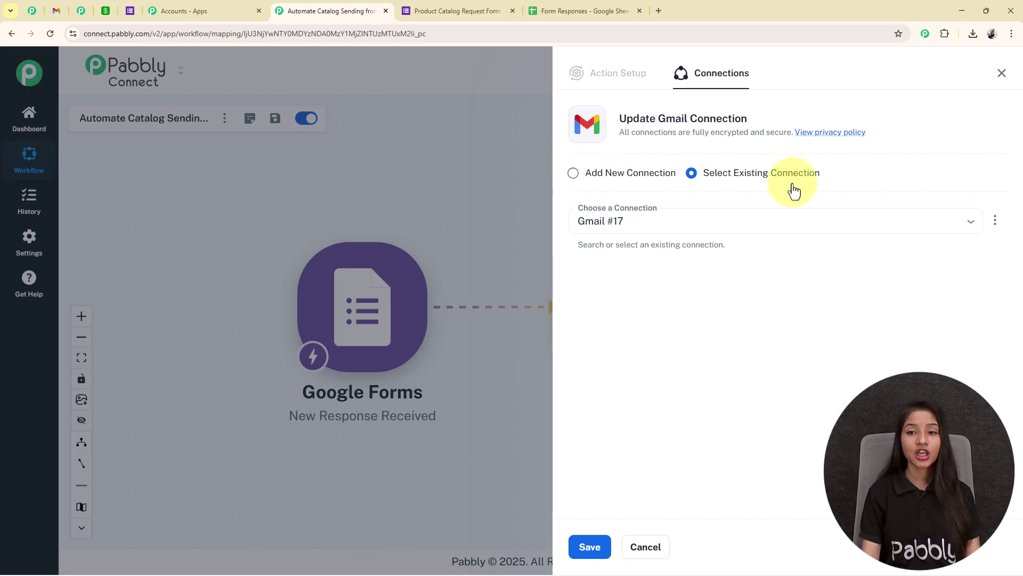
{"action": "left_click", "coordinate": [597, 177]}
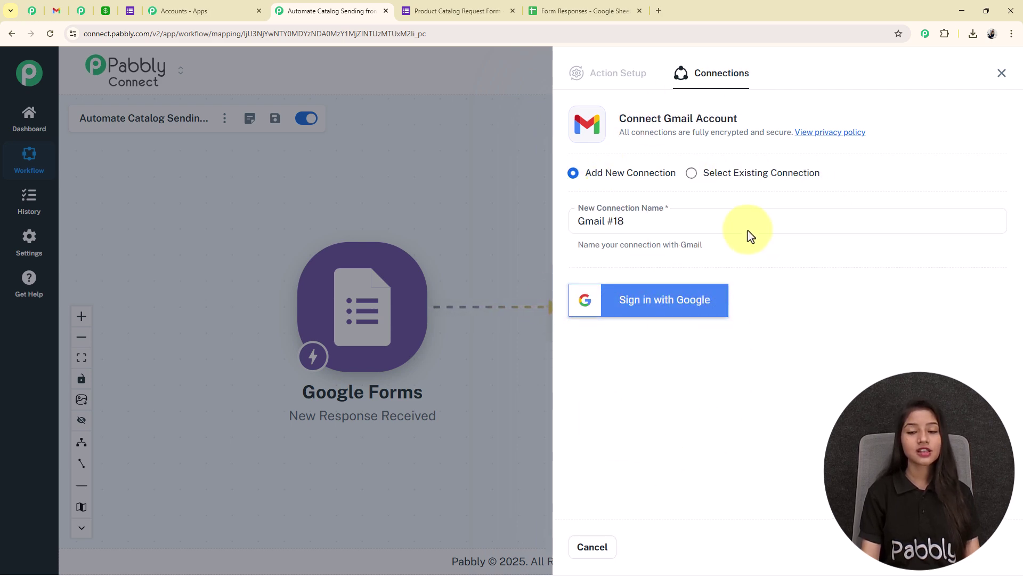
{"action": "left_click", "coordinate": [693, 176]}
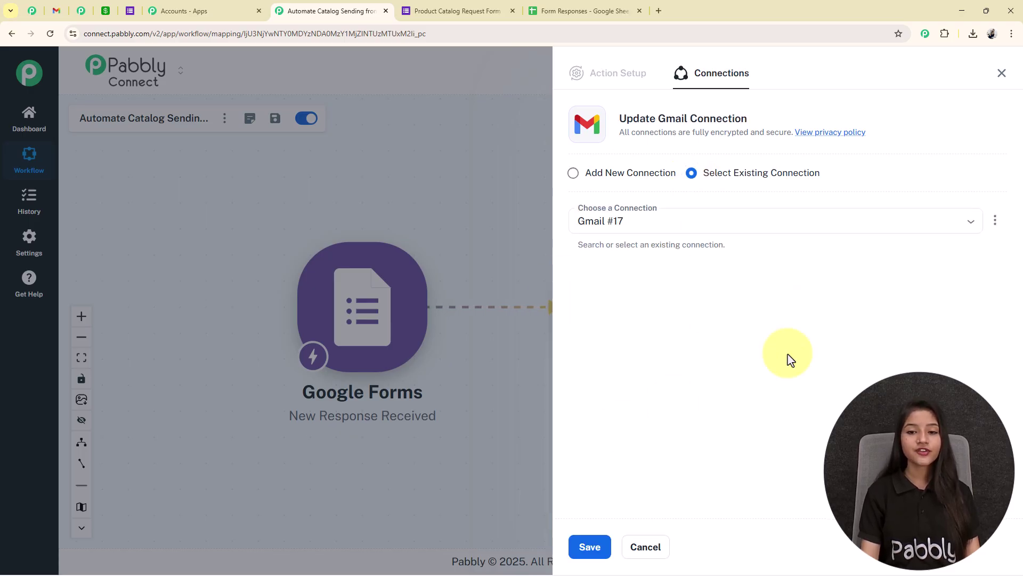
{"action": "left_click", "coordinate": [590, 547]}
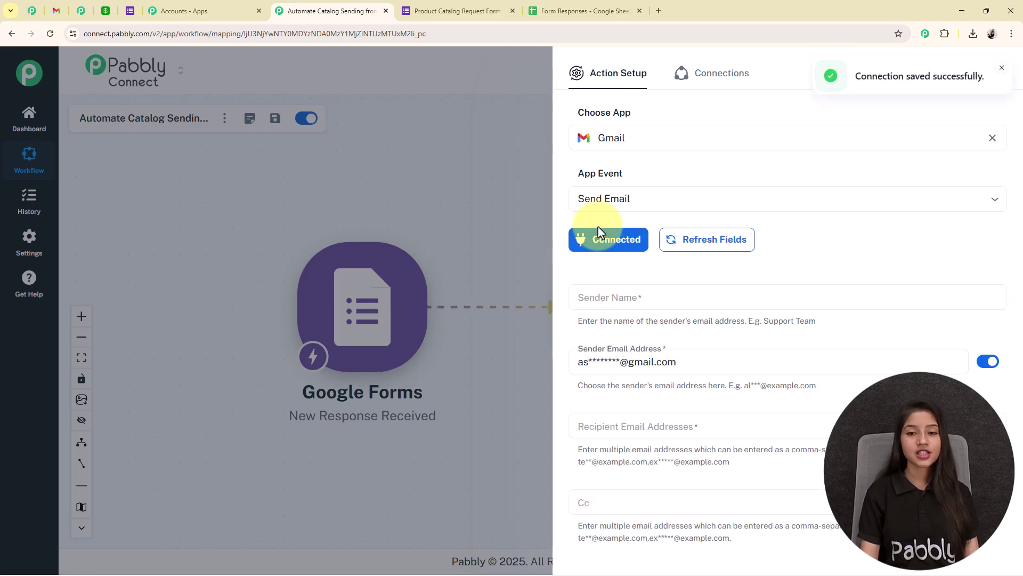
Step: Map the Google Forms Email answer, found by searching '@', as the recipient address
{"action": "scroll", "coordinate": [747, 267], "scroll_direction": "down", "scroll_amount": 1}
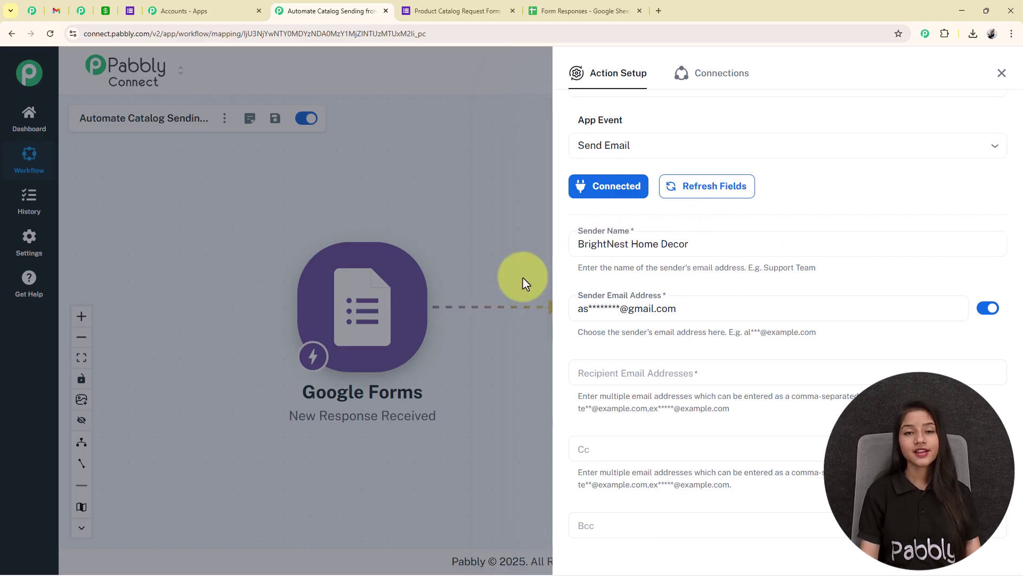
{"action": "scroll", "coordinate": [811, 267], "scroll_direction": "down", "scroll_amount": 3}
{"action": "left_click", "coordinate": [819, 212]}
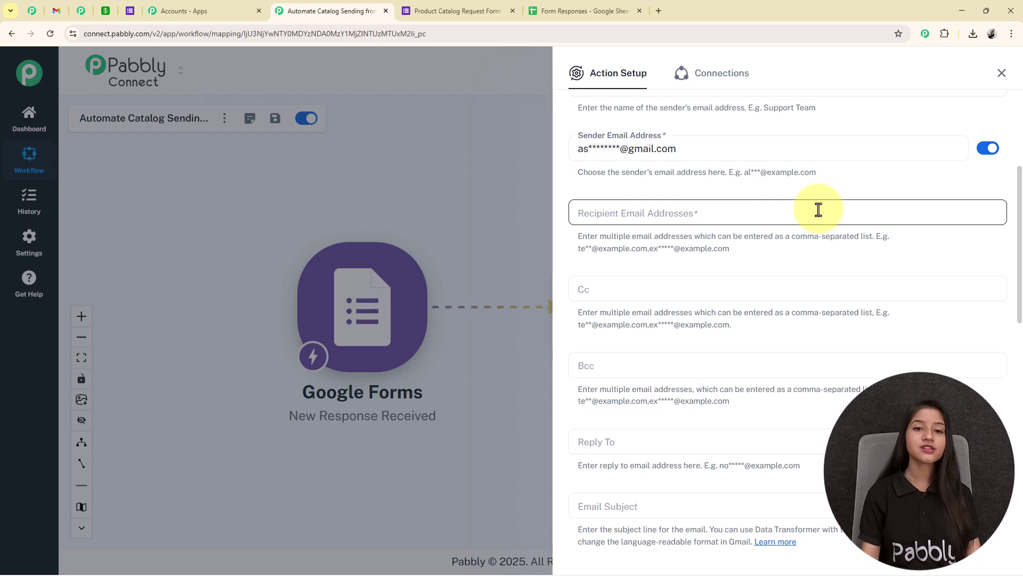
{"action": "scroll", "coordinate": [818, 210], "scroll_direction": "up", "scroll_amount": 2}
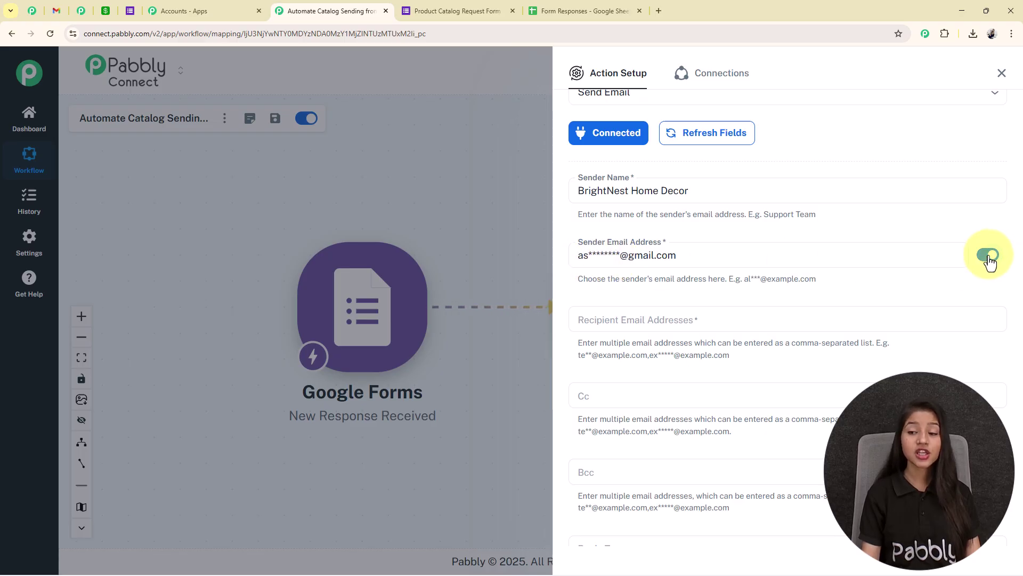
{"action": "left_click", "coordinate": [650, 321]}
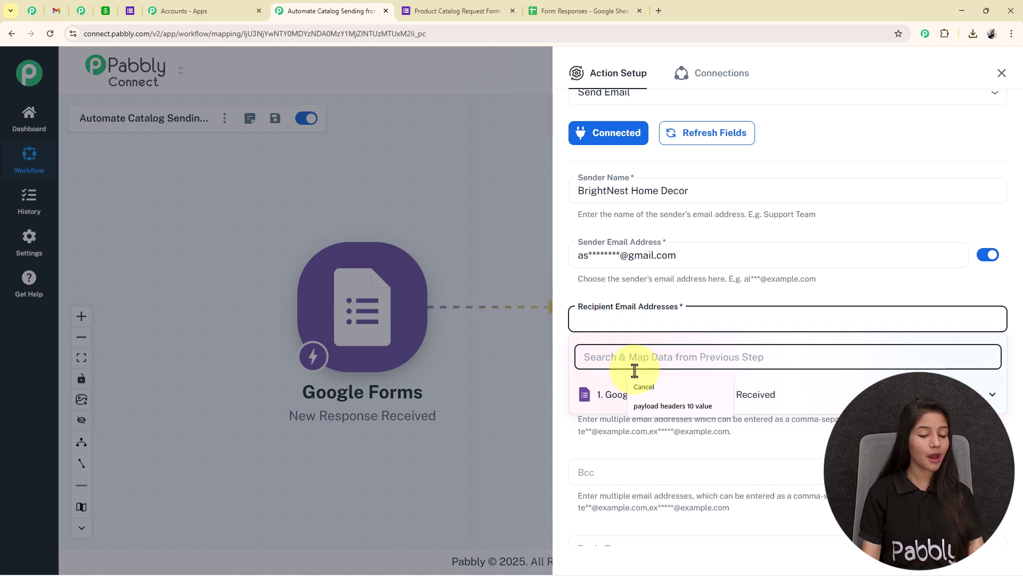
{"action": "type", "text": "@"}
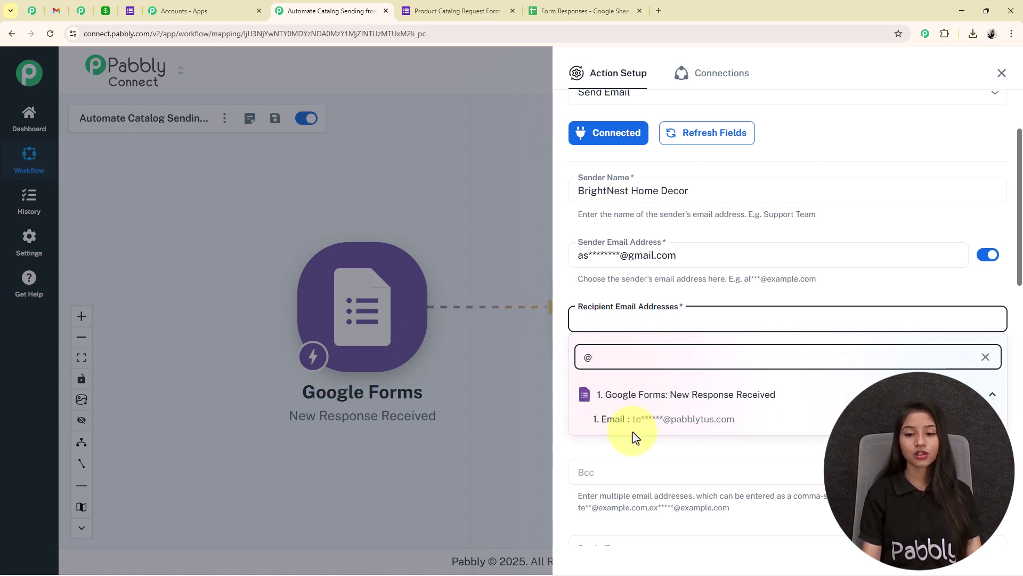
{"action": "left_click", "coordinate": [715, 424]}
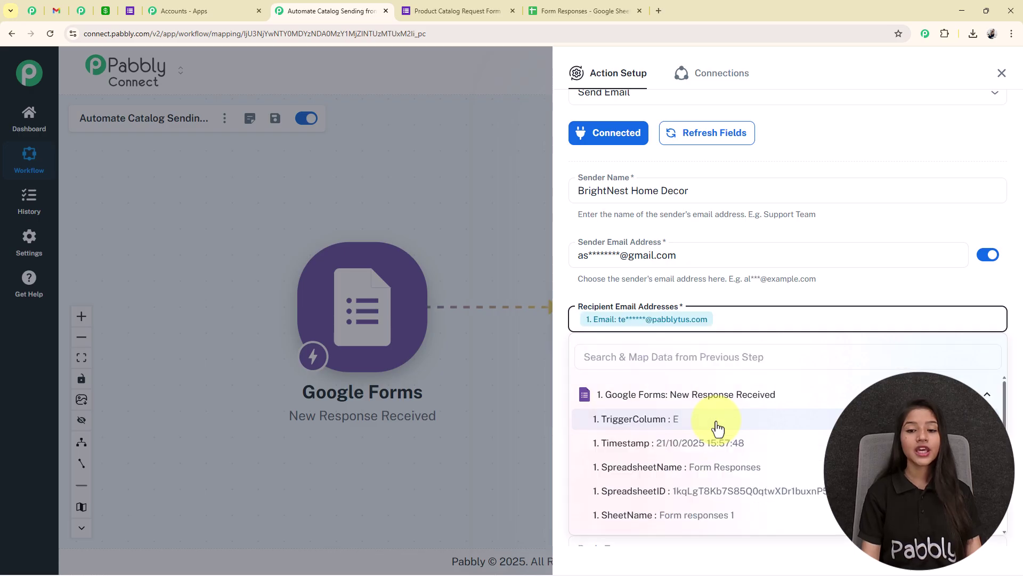
{"action": "left_click", "coordinate": [741, 297]}
{"action": "left_click", "coordinate": [739, 320]}
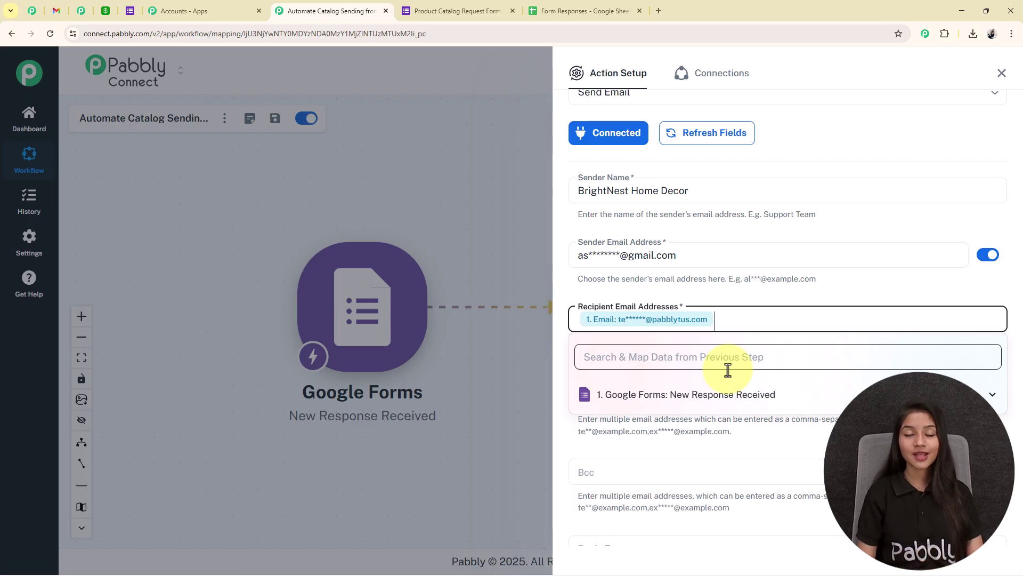
{"action": "left_click", "coordinate": [727, 333]}
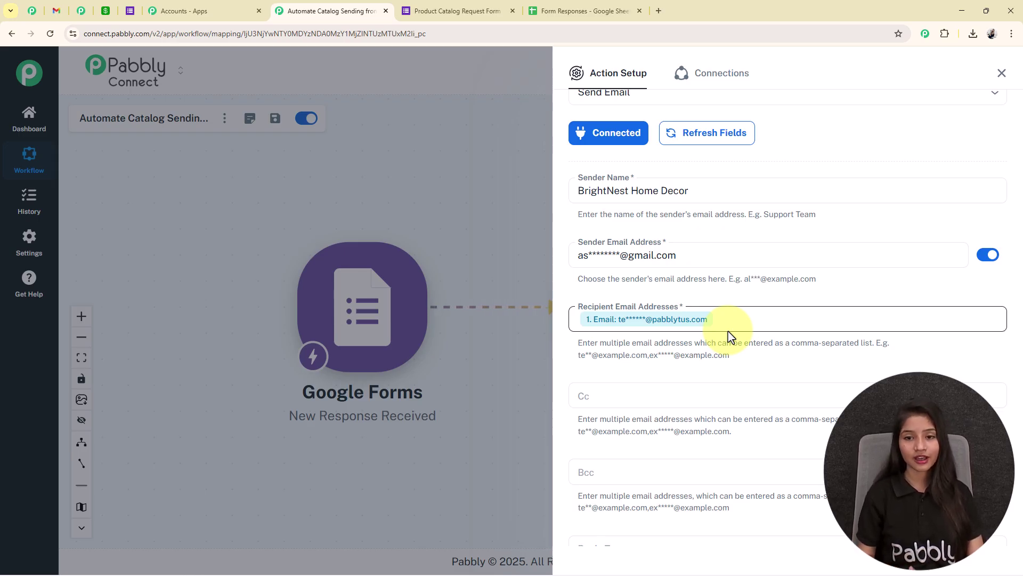
{"action": "scroll", "coordinate": [725, 323], "scroll_direction": "down", "scroll_amount": 4}
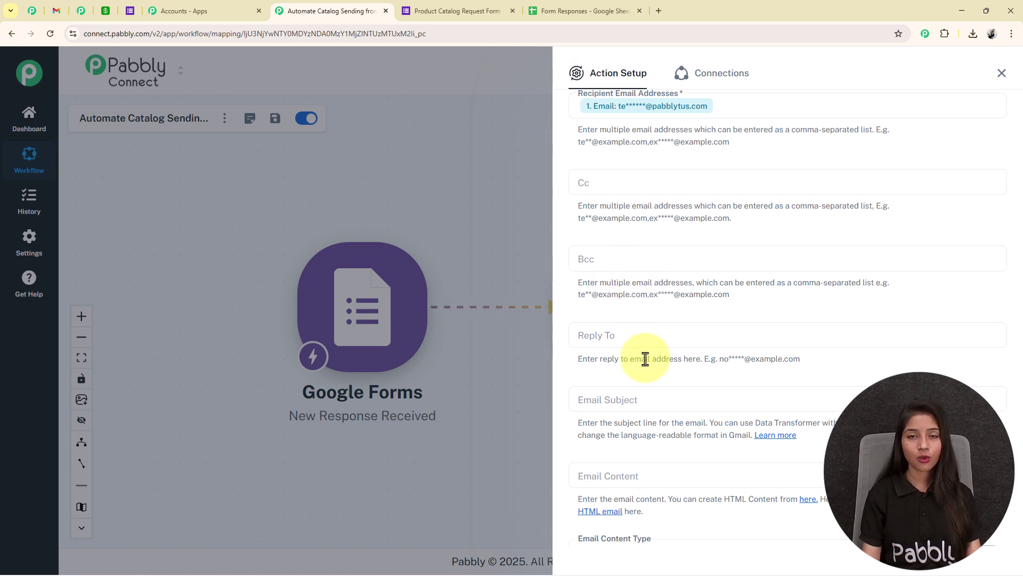
Step: Paste the prepared HTML catalog body into the Email Content field
{"action": "scroll", "coordinate": [656, 224], "scroll_direction": "down", "scroll_amount": 2}
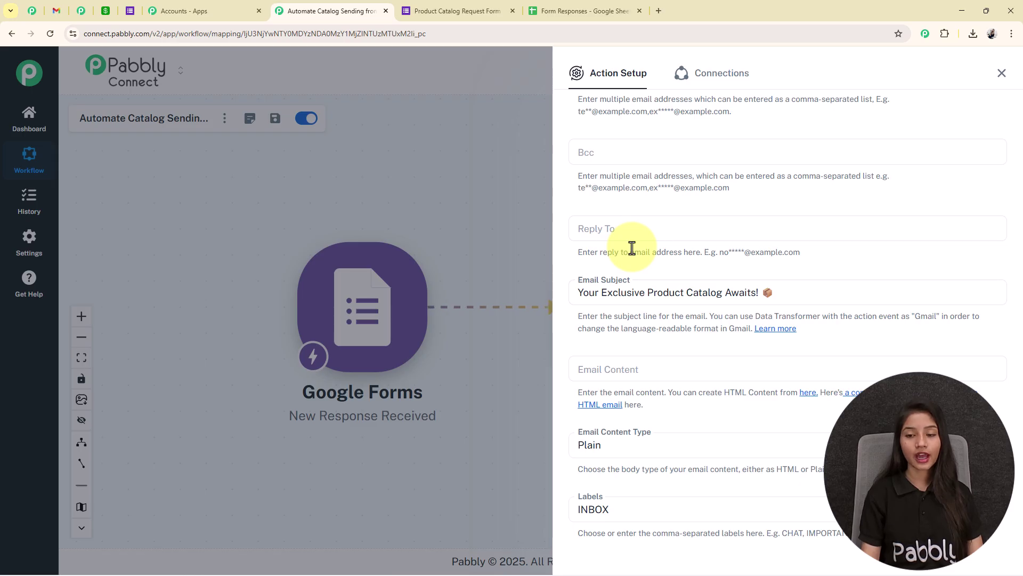
{"action": "scroll", "coordinate": [632, 247], "scroll_direction": "down", "scroll_amount": 3}
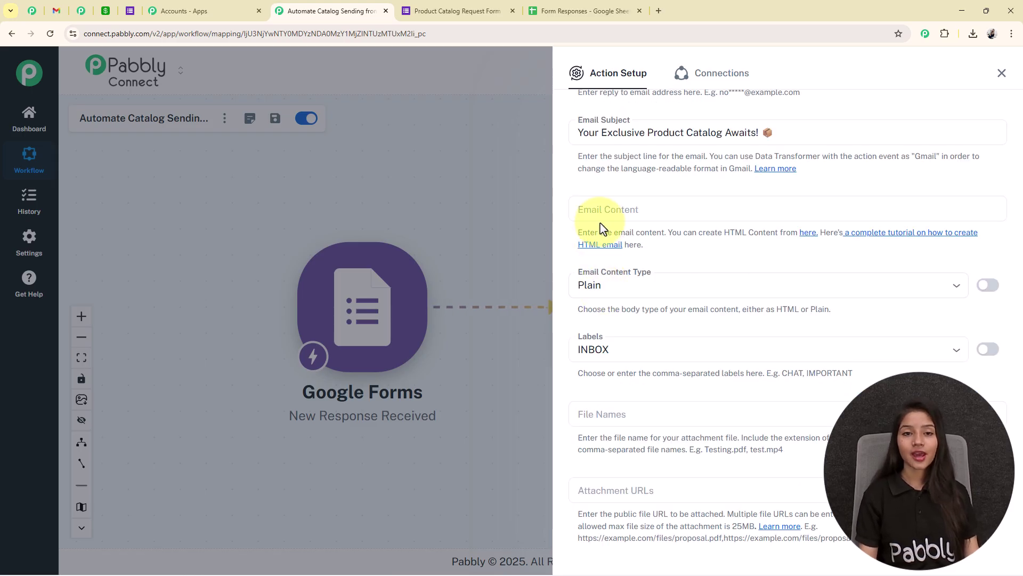
{"action": "left_click", "coordinate": [616, 209]}
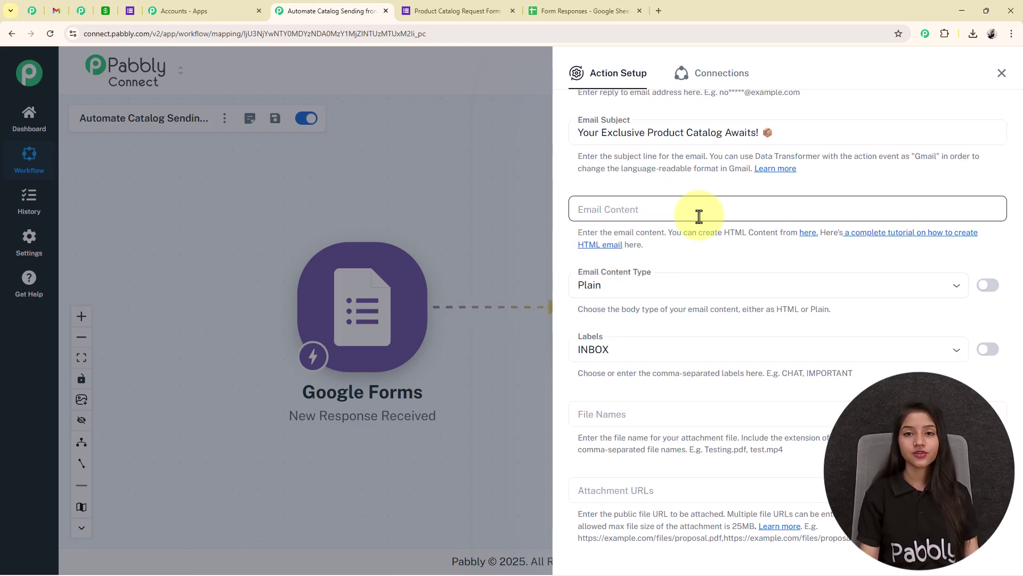
{"action": "key", "text": "ctrl+v"}
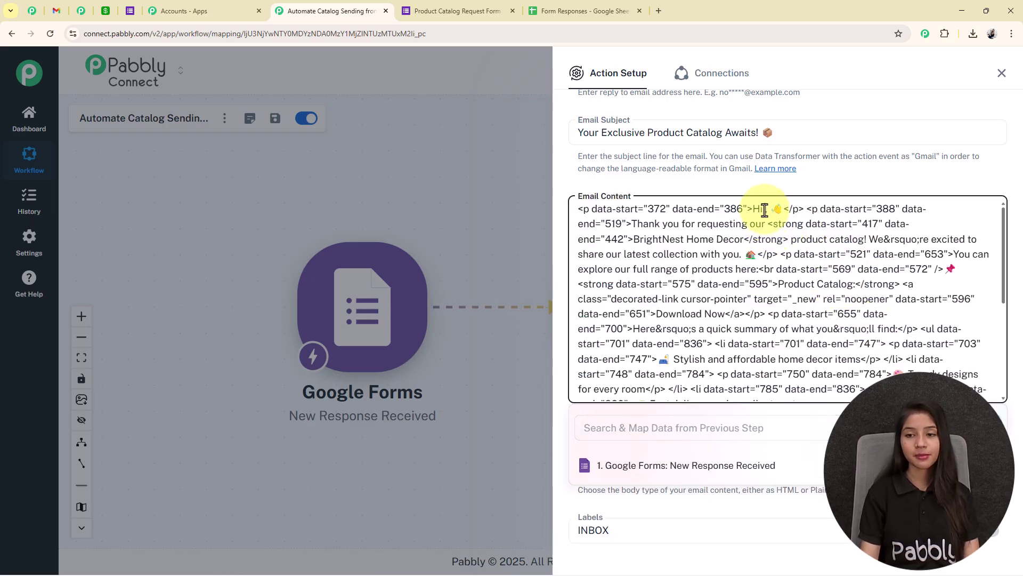
Step: Insert the form's 1. Full Name value after 'Hi' in the email body
{"action": "left_click", "coordinate": [726, 433]}
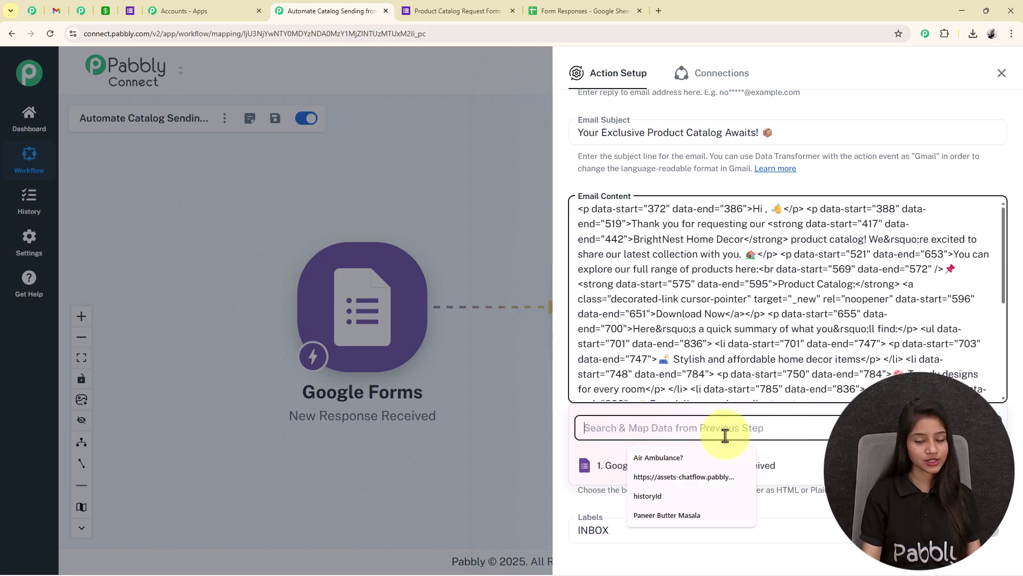
{"action": "type", "text": "tes"}
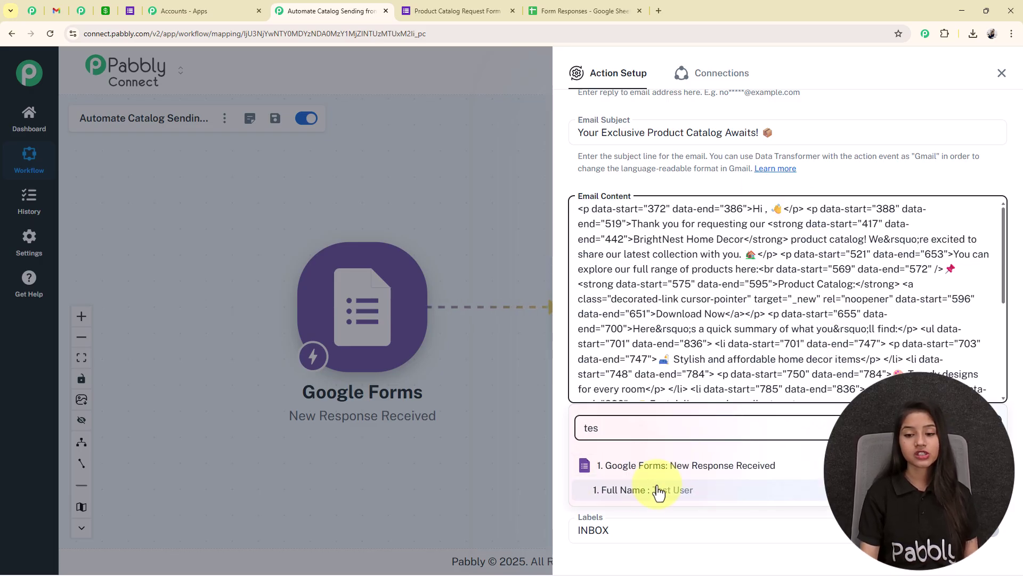
{"action": "left_click", "coordinate": [651, 490]}
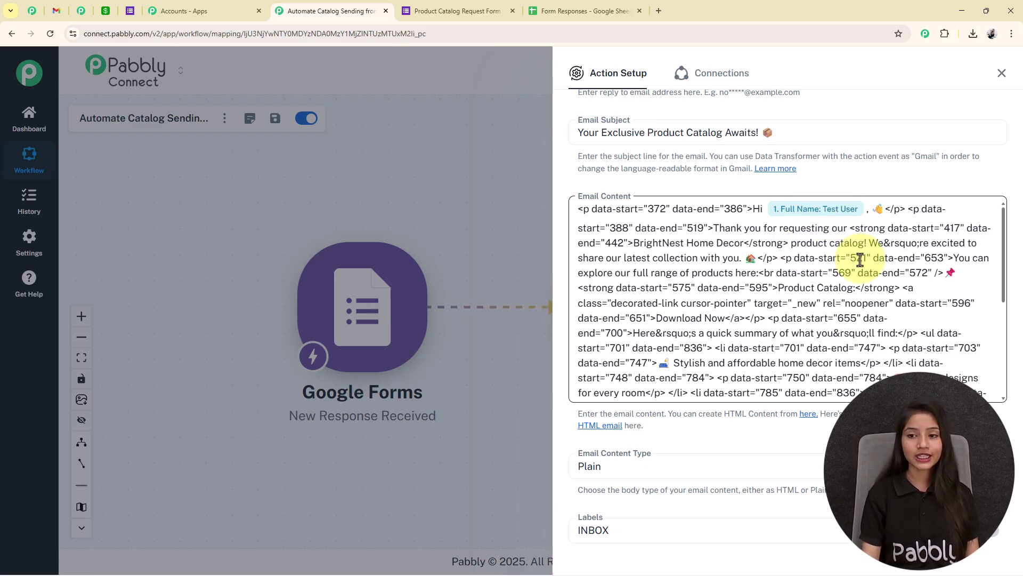
{"action": "scroll", "coordinate": [857, 258], "scroll_direction": "down", "scroll_amount": 10}
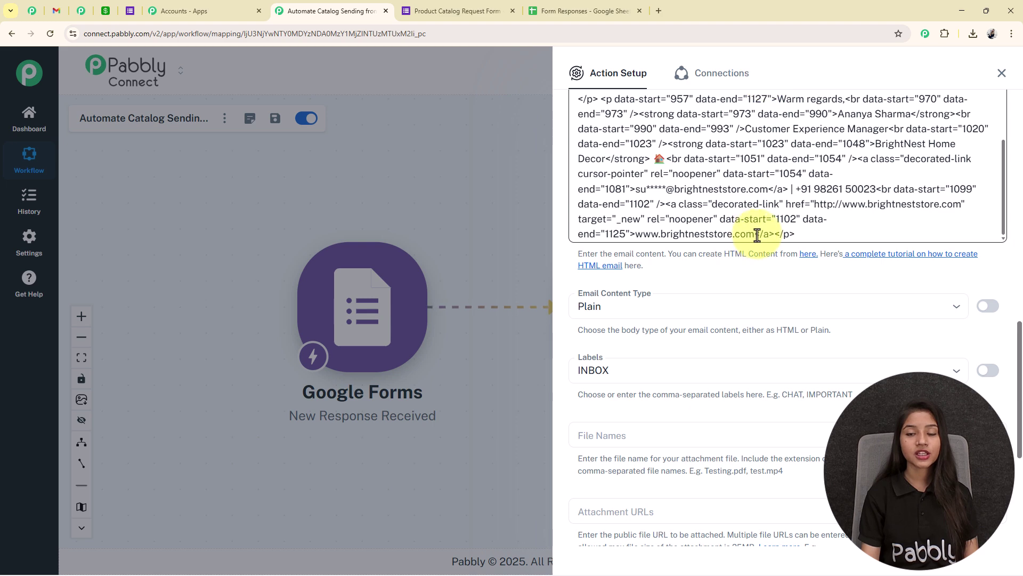
{"action": "scroll", "coordinate": [690, 439], "scroll_direction": "up", "scroll_amount": 3}
Step: Set Email Content Type to HTML and choose the INBOX label
{"action": "left_click", "coordinate": [647, 466]}
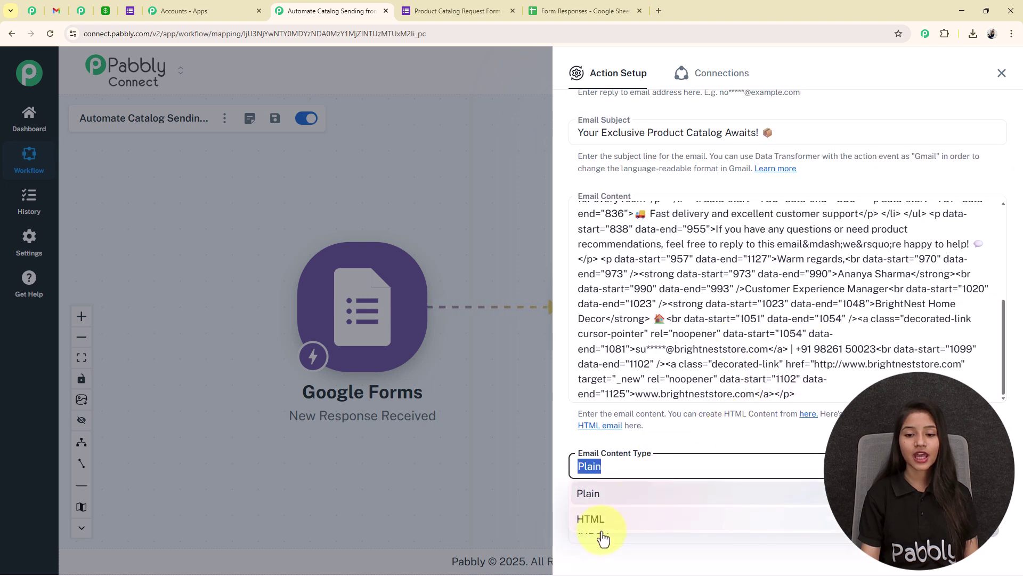
{"action": "left_click", "coordinate": [608, 528]}
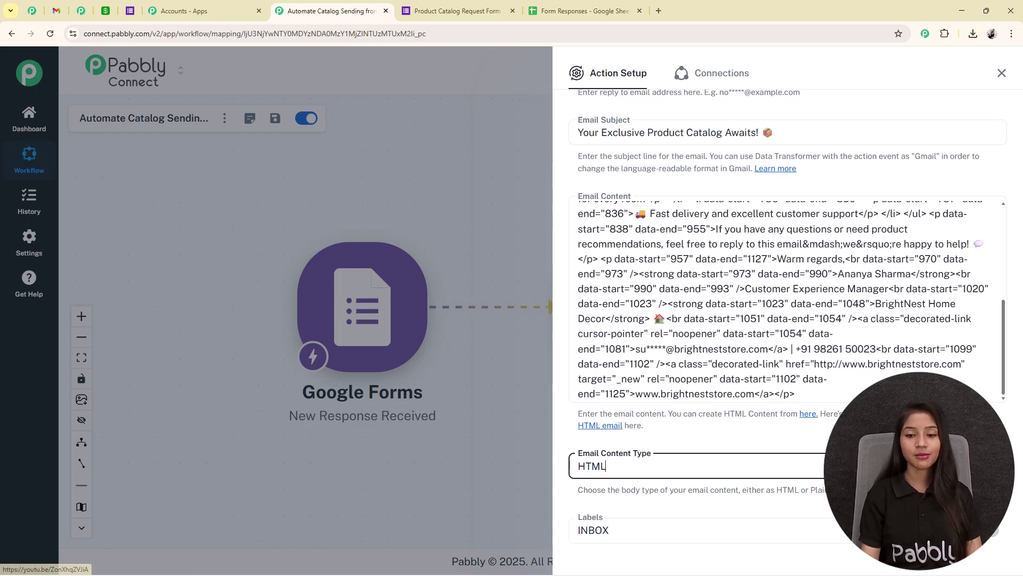
{"action": "scroll", "coordinate": [788, 320], "scroll_direction": "down", "scroll_amount": 4}
{"action": "left_click", "coordinate": [590, 320]}
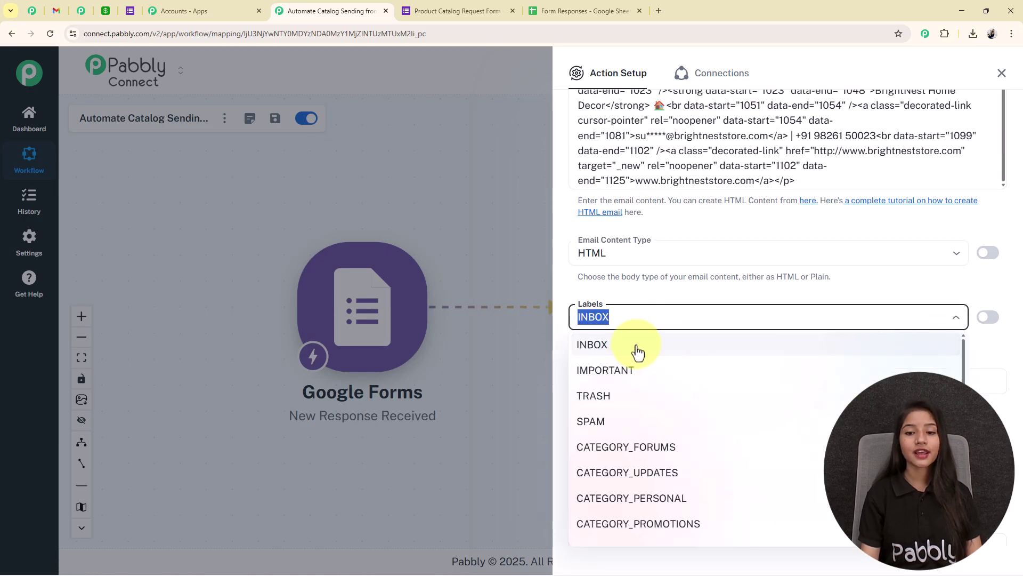
{"action": "left_click", "coordinate": [638, 352]}
{"action": "scroll", "coordinate": [618, 301], "scroll_direction": "down", "scroll_amount": 4}
{"action": "scroll", "coordinate": [616, 287], "scroll_direction": "up", "scroll_amount": 2}
{"action": "left_click", "coordinate": [599, 268]}
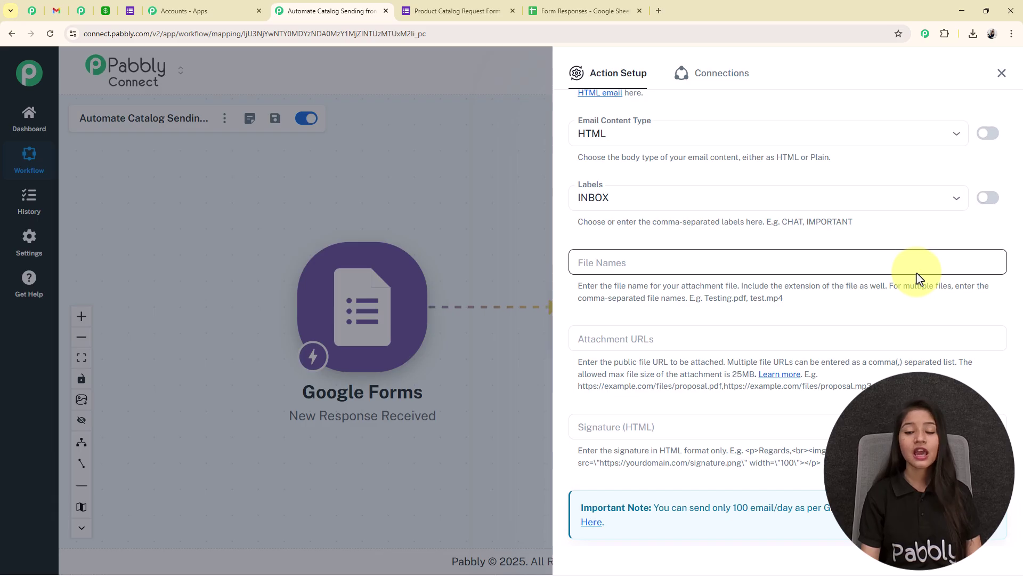
{"action": "scroll", "coordinate": [919, 278], "scroll_direction": "down", "scroll_amount": 2}
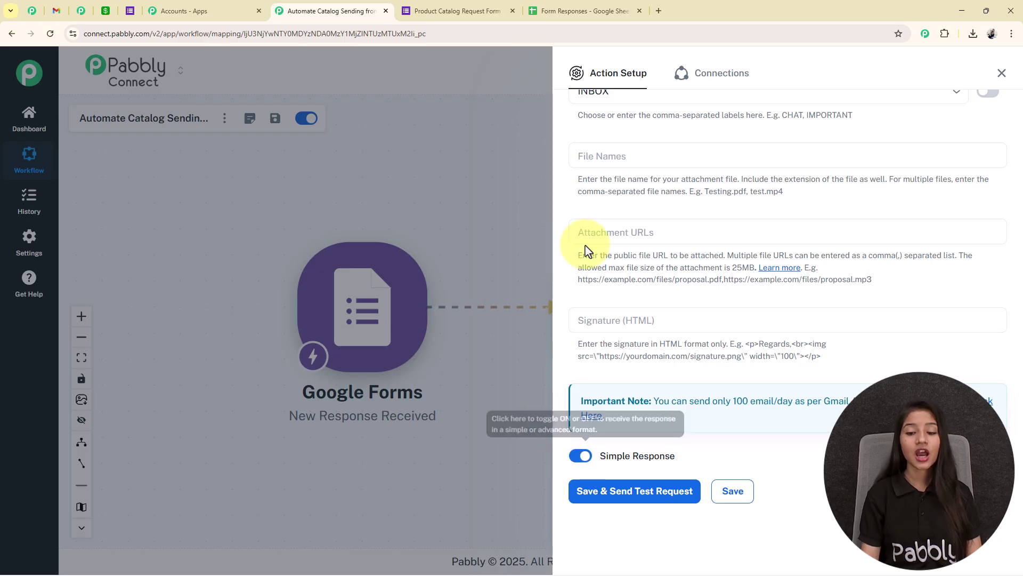
Step: Save the Gmail step and send a test email, then go to the Gmail inbox
{"action": "left_click", "coordinate": [628, 493]}
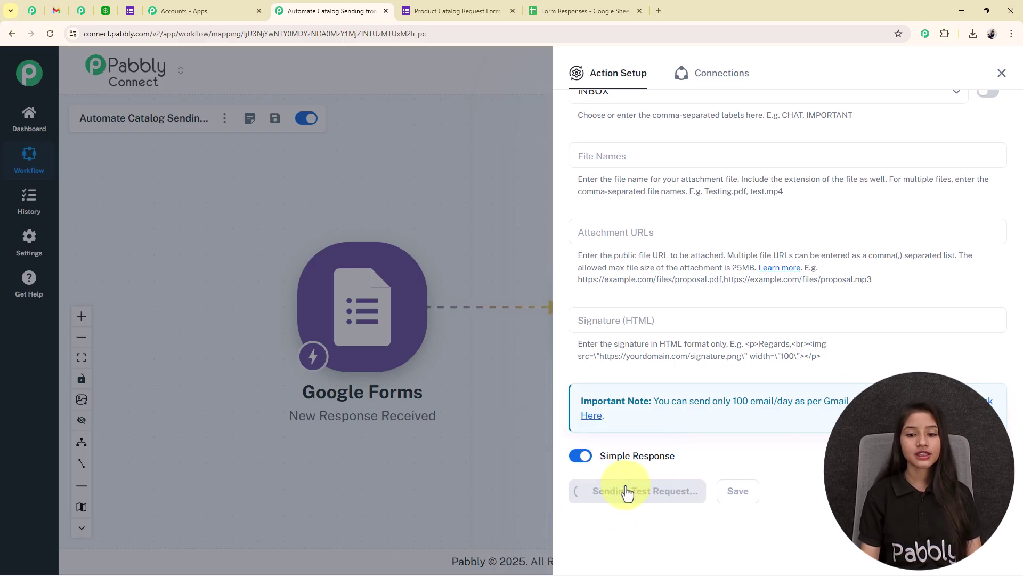
{"action": "scroll", "coordinate": [747, 498], "scroll_direction": "down", "scroll_amount": 5}
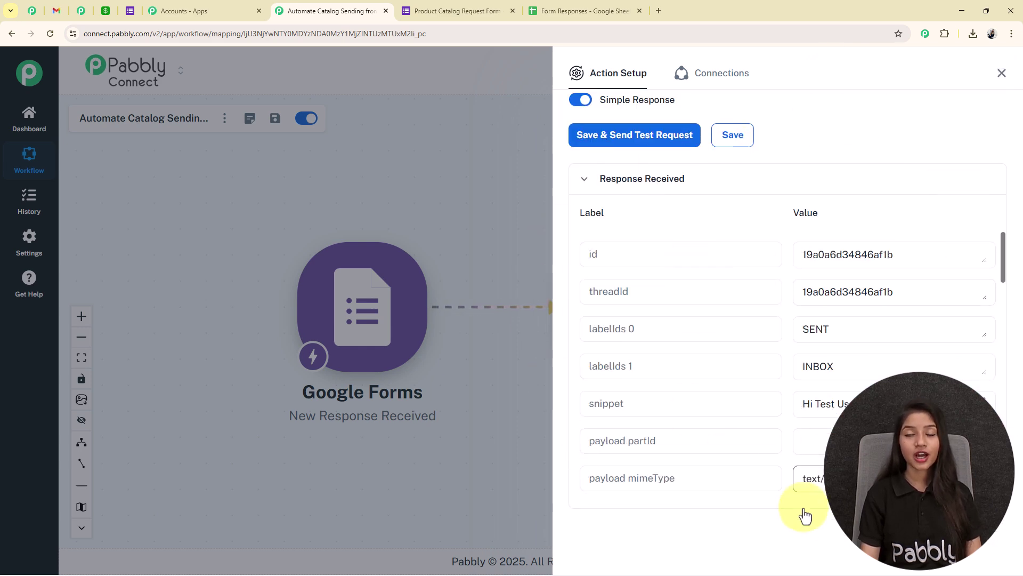
{"action": "left_click", "coordinate": [55, 11]}
Step: Confirm in Gmail that the catalog email arrived greeting Test User, then save the Gmail step
{"action": "left_click", "coordinate": [50, 34]}
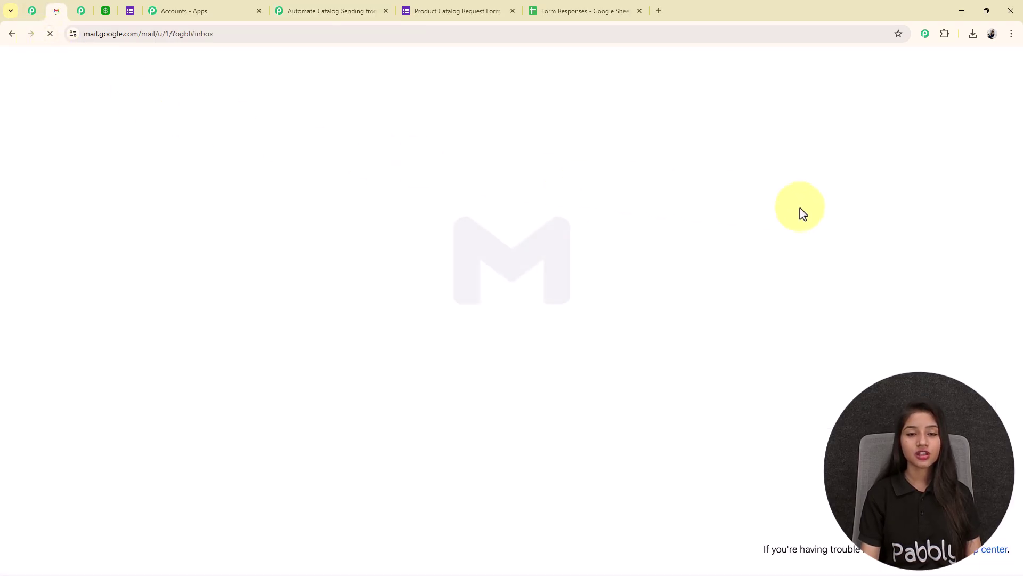
{"action": "left_click_drag", "start_coordinate": [855, 177], "coordinate": [730, 149]}
{"action": "left_click", "coordinate": [710, 199]}
{"action": "left_click_drag", "start_coordinate": [261, 216], "coordinate": [410, 215]}
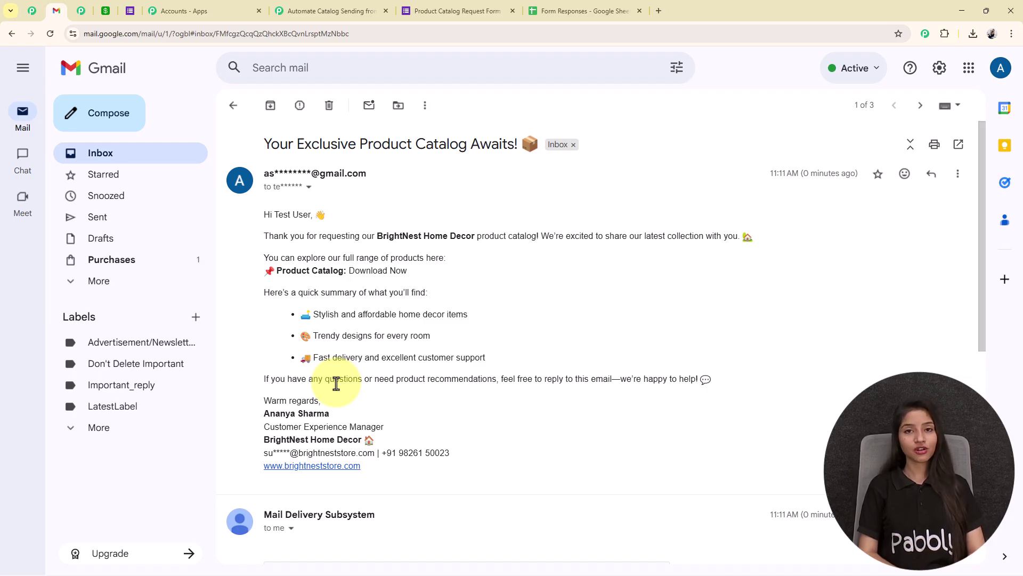
{"action": "left_click_drag", "start_coordinate": [768, 178], "coordinate": [874, 186]}
{"action": "left_click", "coordinate": [786, 257]}
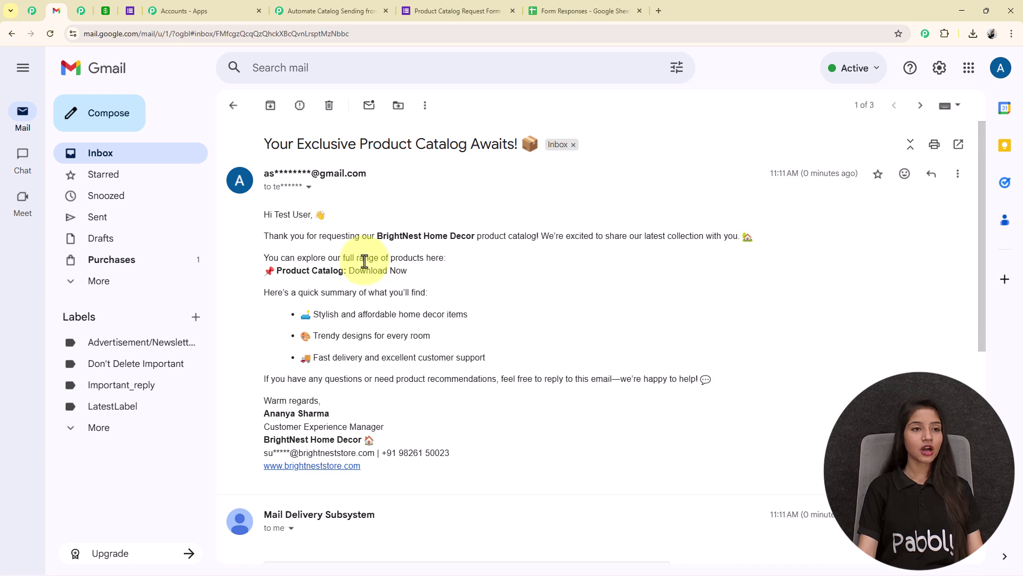
{"action": "left_click", "coordinate": [315, 10]}
{"action": "left_click", "coordinate": [744, 449]}
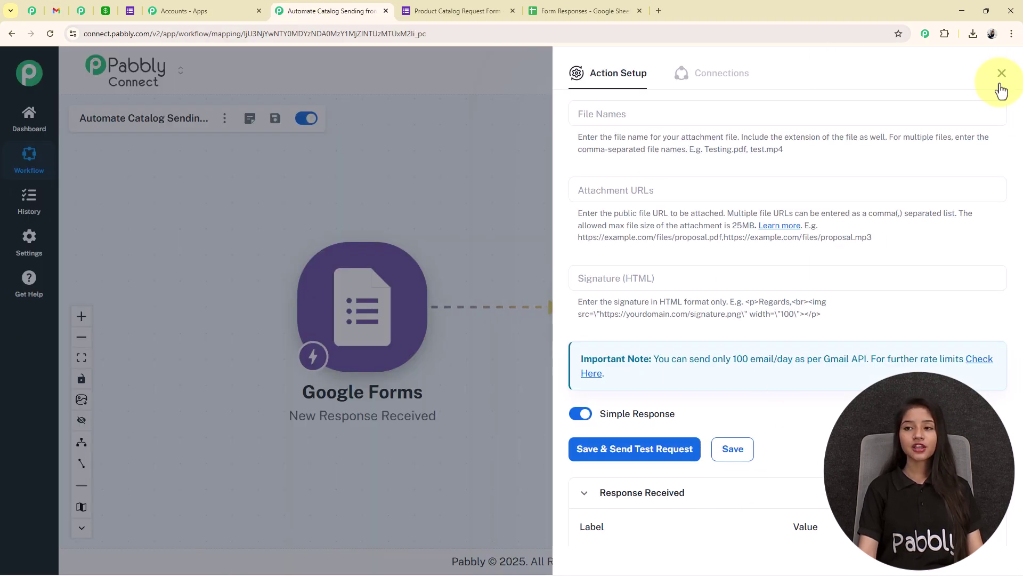
Step: Add an Airtable Create Record step after Gmail and start a new Airtable connection
{"action": "left_click", "coordinate": [1002, 74]}
{"action": "left_click_drag", "start_coordinate": [815, 395], "coordinate": [702, 395]}
{"action": "mouse_move", "coordinate": [516, 308]}
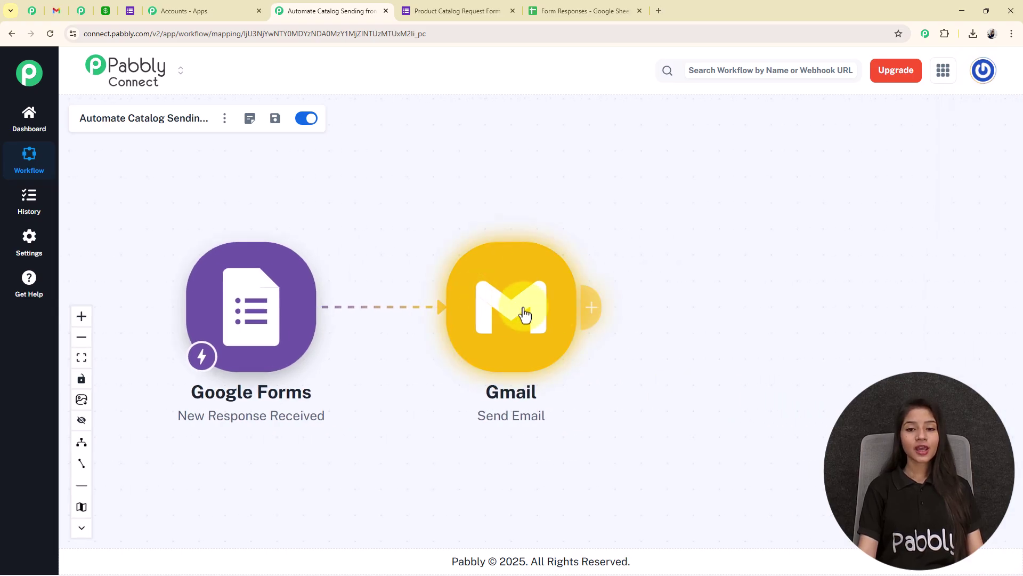
{"action": "left_click", "coordinate": [579, 308]}
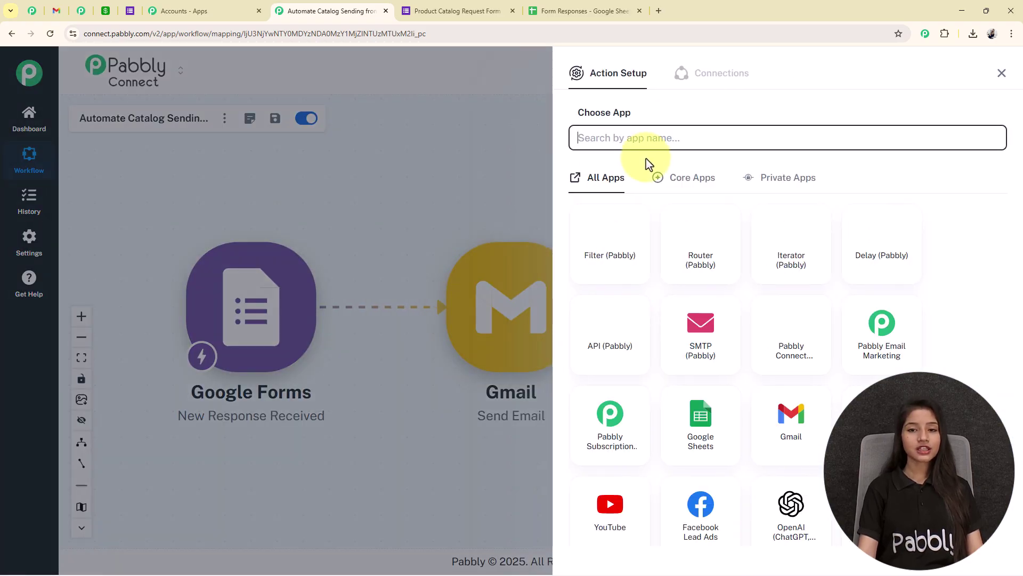
{"action": "left_click", "coordinate": [650, 135]}
{"action": "type", "text": "airt"}
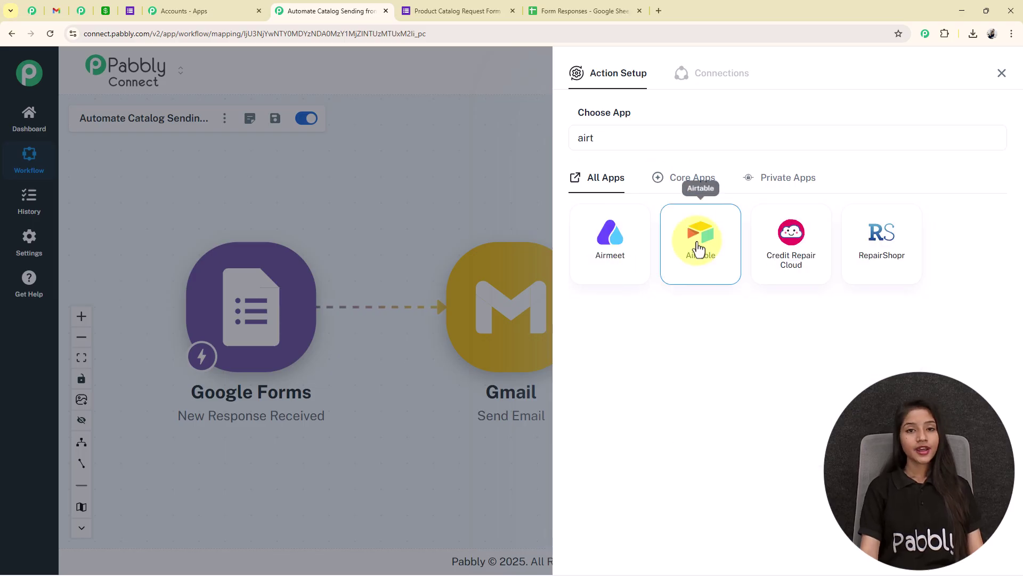
{"action": "left_click", "coordinate": [698, 237]}
{"action": "left_click", "coordinate": [660, 199]}
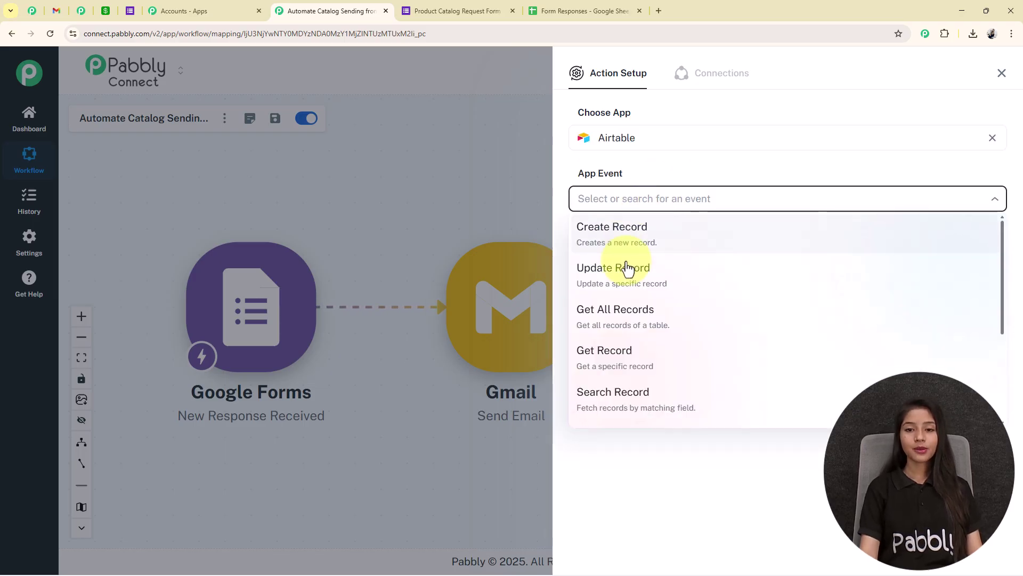
{"action": "left_click", "coordinate": [633, 241]}
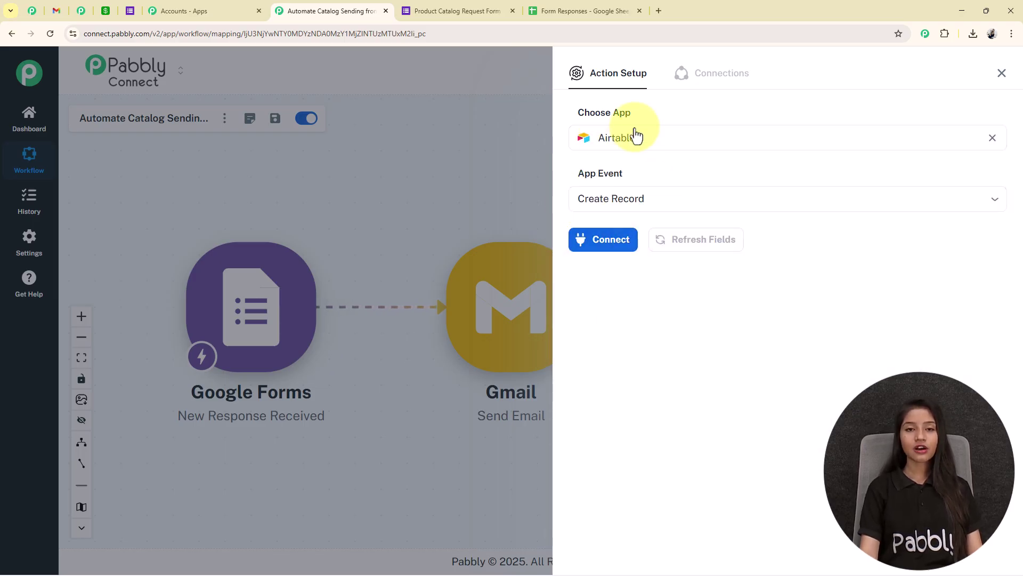
{"action": "left_click", "coordinate": [588, 258]}
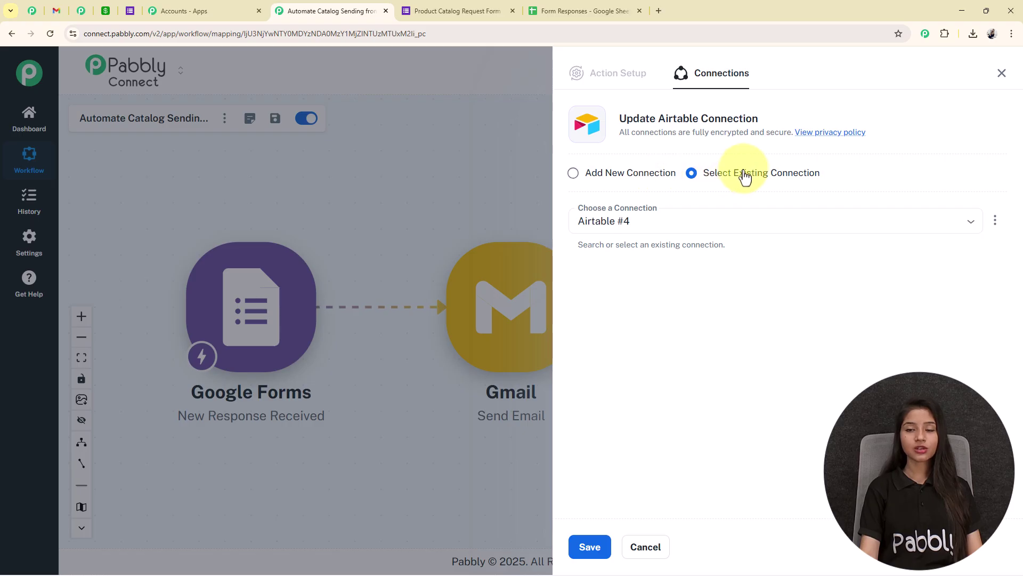
{"action": "left_click", "coordinate": [574, 173]}
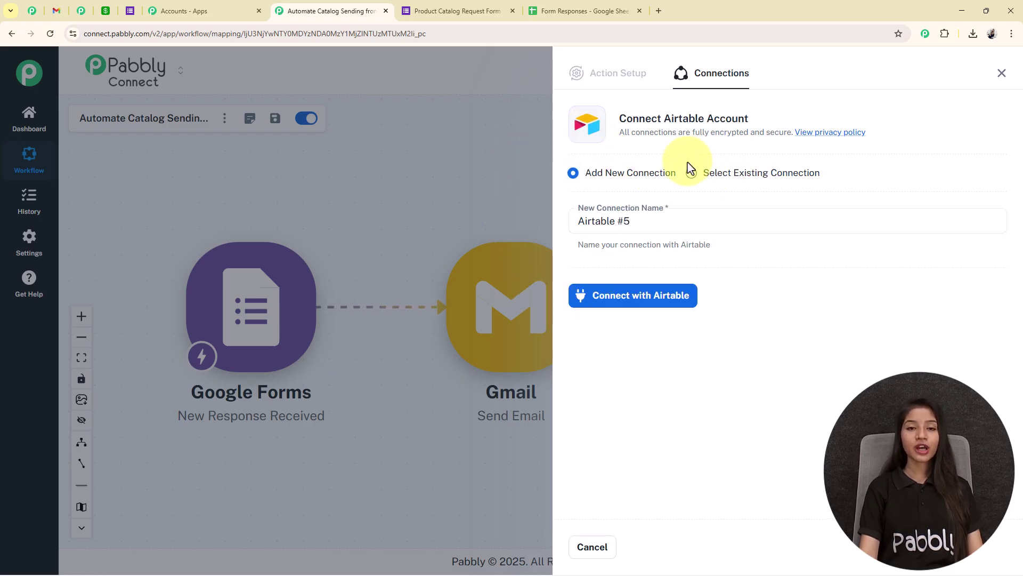
Step: Connect with Airtable and grant Pabbly access to the Airtable bases
{"action": "left_click", "coordinate": [686, 308]}
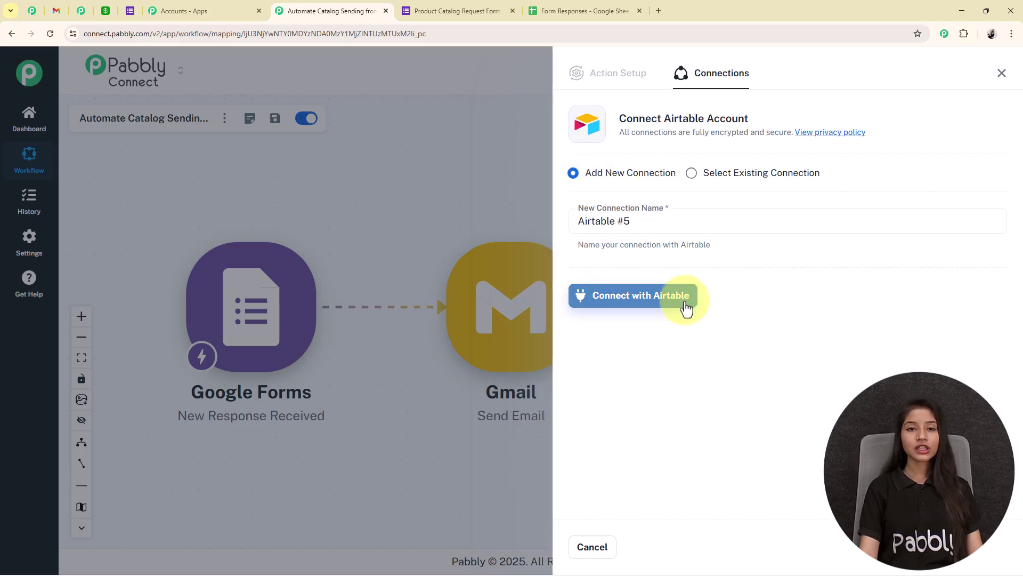
{"action": "left_click", "coordinate": [686, 308]}
{"action": "scroll", "coordinate": [67, 45], "scroll_direction": "down", "scroll_amount": 5}
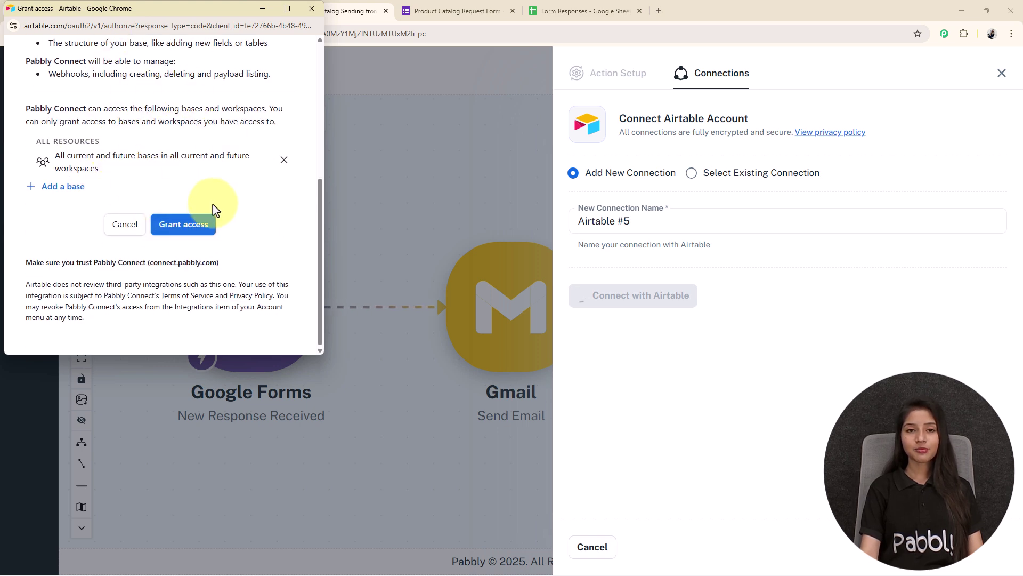
{"action": "left_click", "coordinate": [179, 240]}
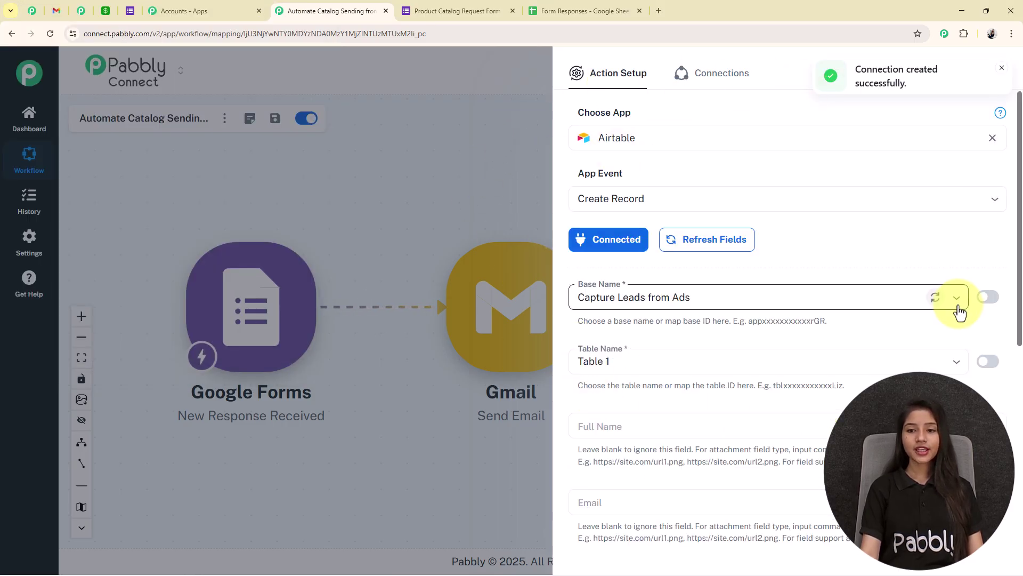
Step: Select the Google Form Leads base as the record's destination
{"action": "type", "text": "gl"}
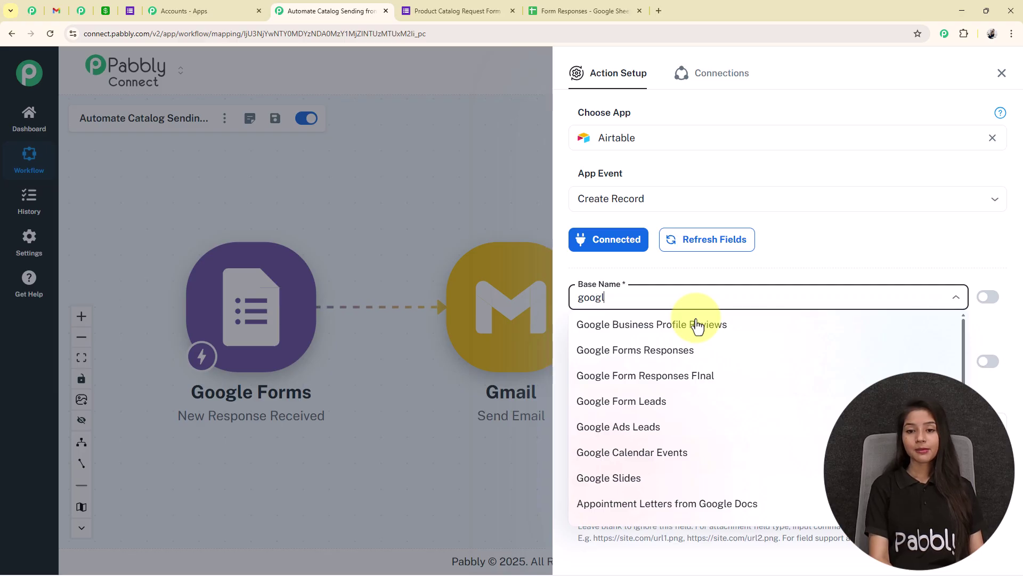
{"action": "left_click", "coordinate": [666, 403]}
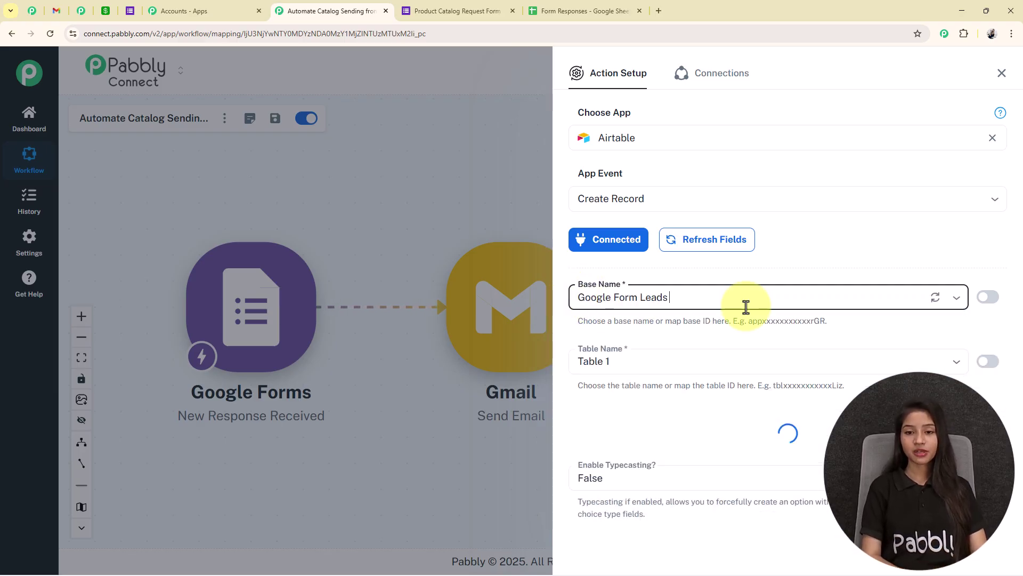
{"action": "scroll", "coordinate": [644, 257], "scroll_direction": "down", "scroll_amount": 5}
{"action": "scroll", "coordinate": [646, 230], "scroll_direction": "up", "scroll_amount": 1}
{"action": "scroll", "coordinate": [647, 256], "scroll_direction": "up", "scroll_amount": 2}
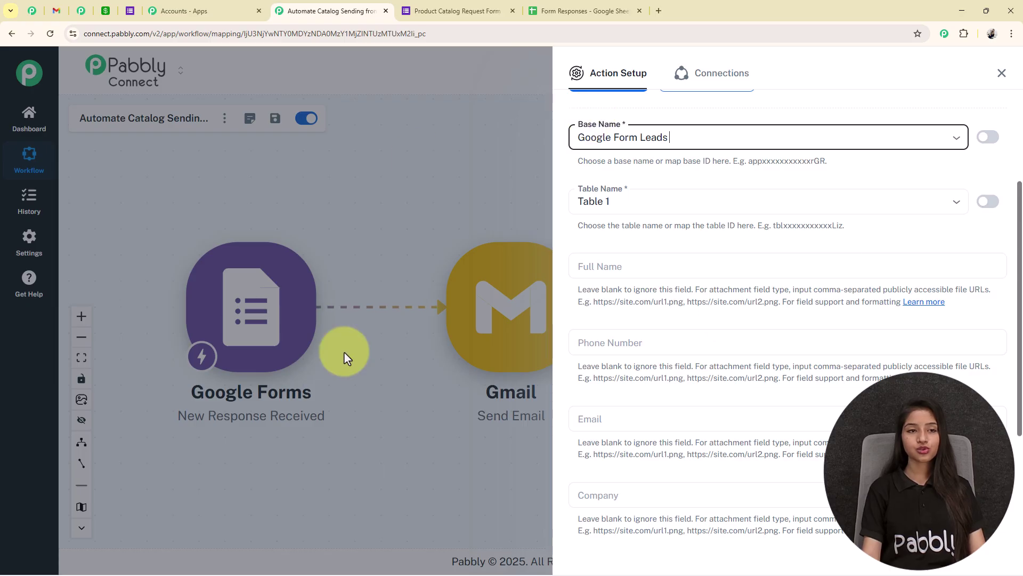
Step: Map the form's Full Name and Phone Number answers into the Airtable fields
{"action": "left_click", "coordinate": [106, 11]}
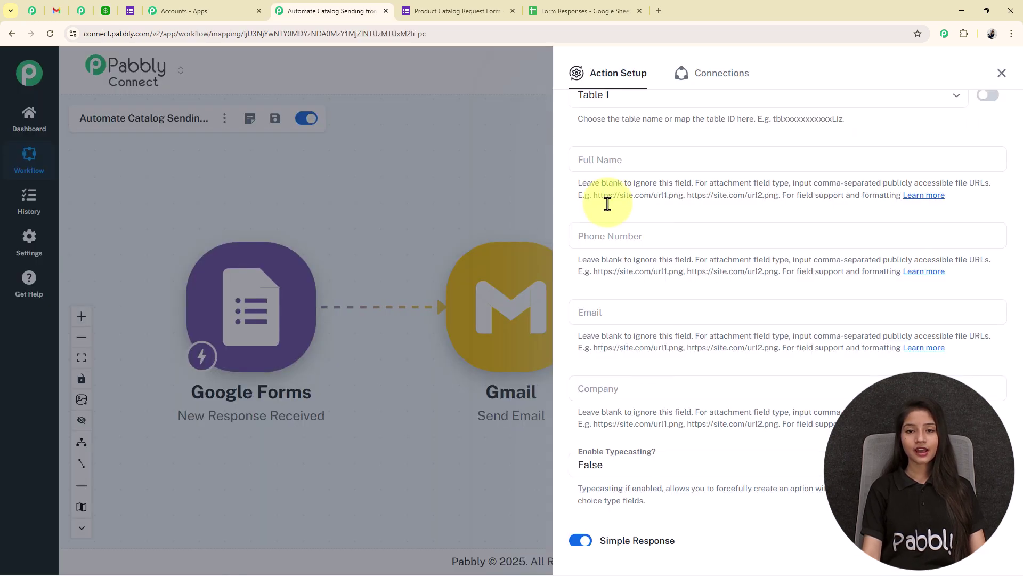
{"action": "left_click", "coordinate": [623, 161]}
{"action": "left_click", "coordinate": [625, 198]}
{"action": "type", "text": "test"}
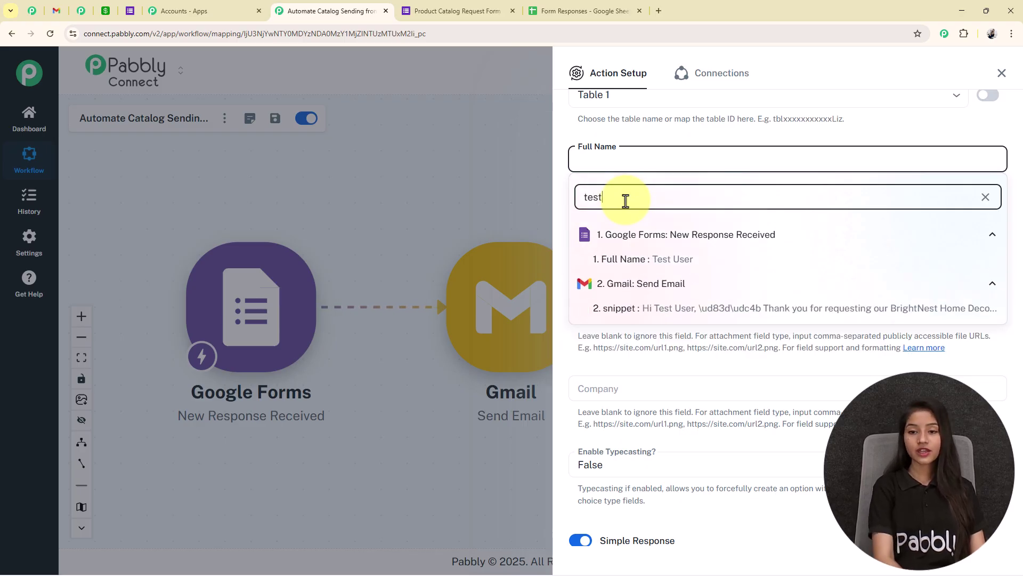
{"action": "left_click", "coordinate": [661, 260]}
{"action": "left_click", "coordinate": [637, 232]}
{"action": "left_click", "coordinate": [602, 276]}
{"action": "type", "text": "98888"}
{"action": "key", "text": "BackSpace"}
{"action": "key", "text": "BackSpace"}
{"action": "key", "text": "BackSpace"}
{"action": "left_click", "coordinate": [703, 335]}
Step: Map the form's Email and Company answers into the Airtable fields
{"action": "left_click", "coordinate": [354, 449]}
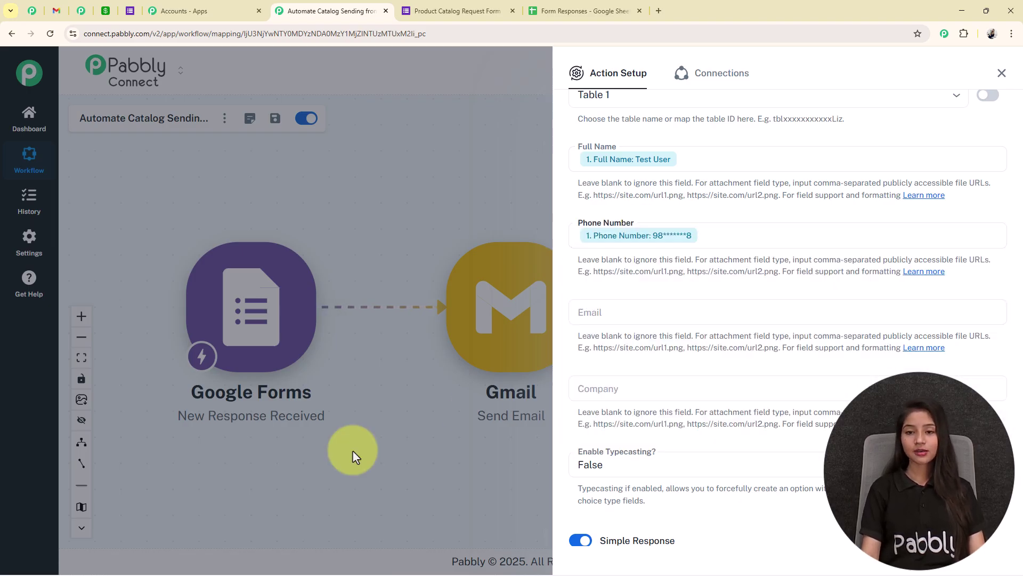
{"action": "left_click", "coordinate": [624, 315]}
{"action": "left_click", "coordinate": [644, 352]}
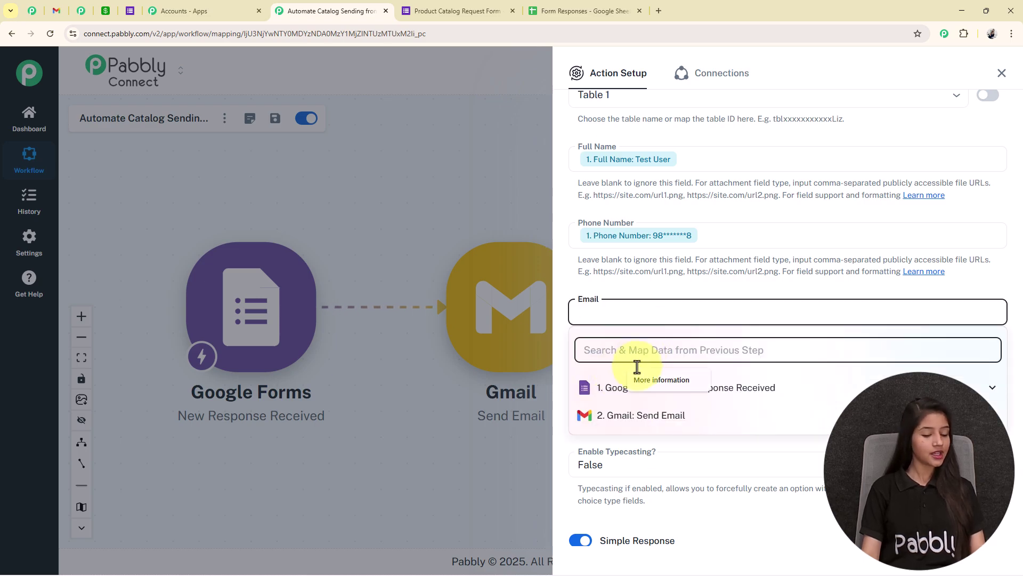
{"action": "type", "text": "te"}
{"action": "left_click", "coordinate": [634, 447]}
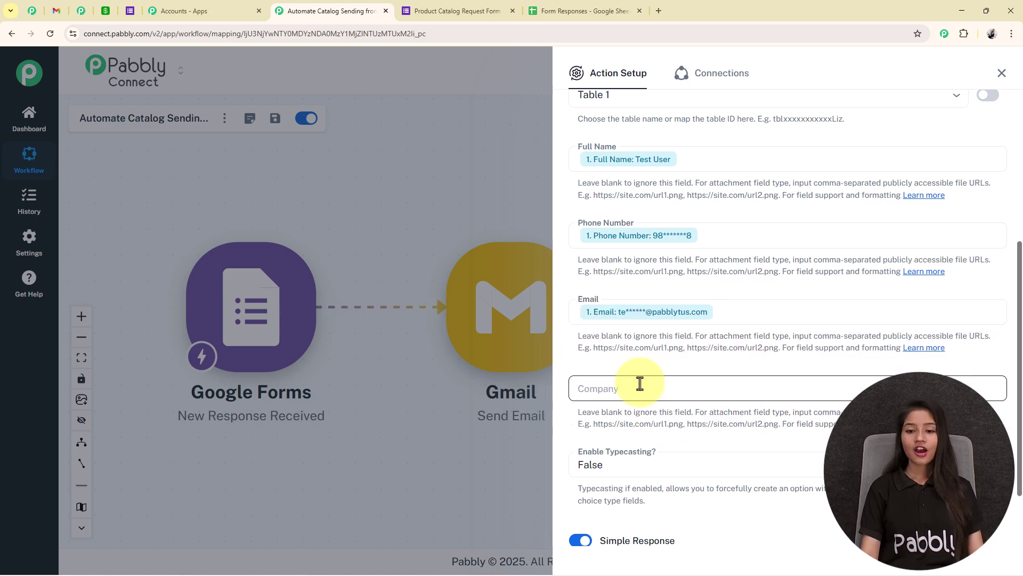
{"action": "left_click", "coordinate": [639, 387]}
{"action": "left_click", "coordinate": [616, 429]}
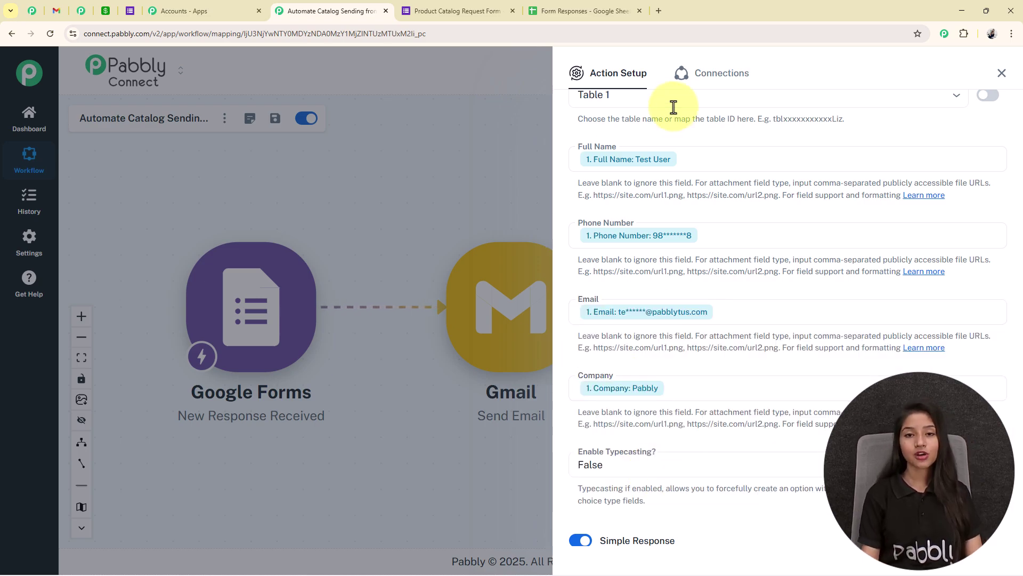
{"action": "scroll", "coordinate": [693, 496], "scroll_direction": "down", "scroll_amount": 2}
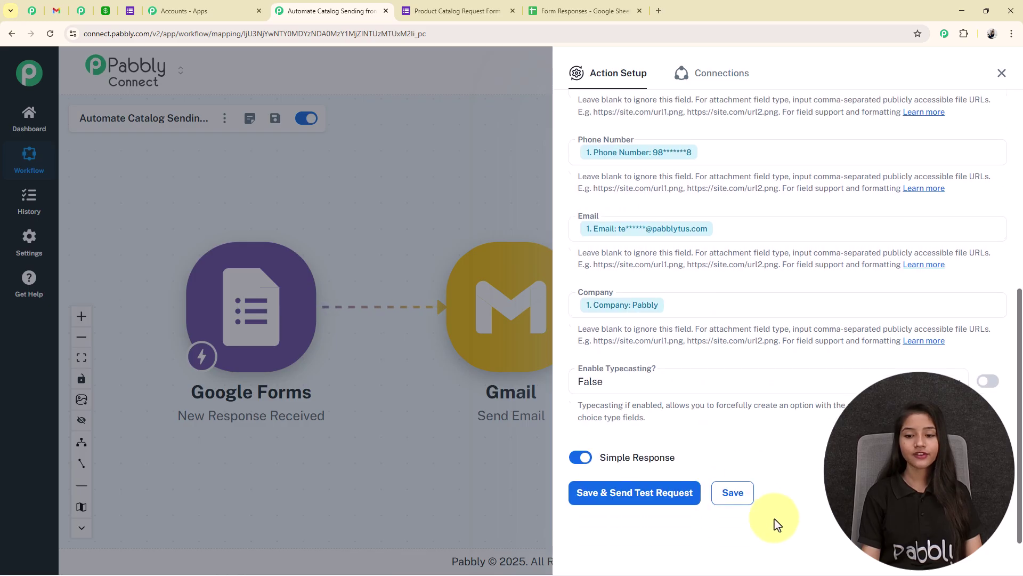
Step: Save the Airtable step, send a test, and confirm the Test User row in Airtable
{"action": "left_click", "coordinate": [659, 504]}
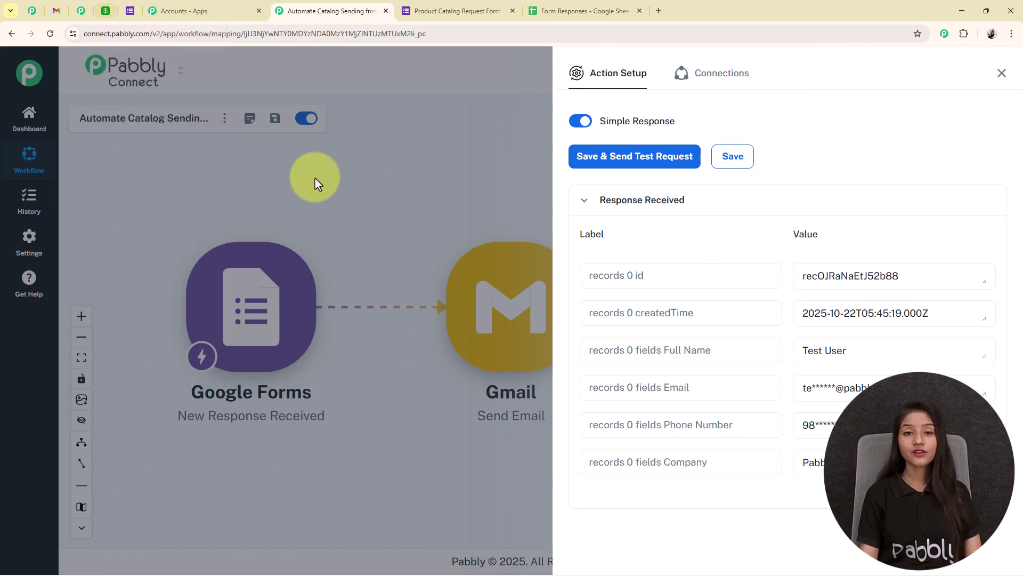
{"action": "left_click", "coordinate": [105, 10]}
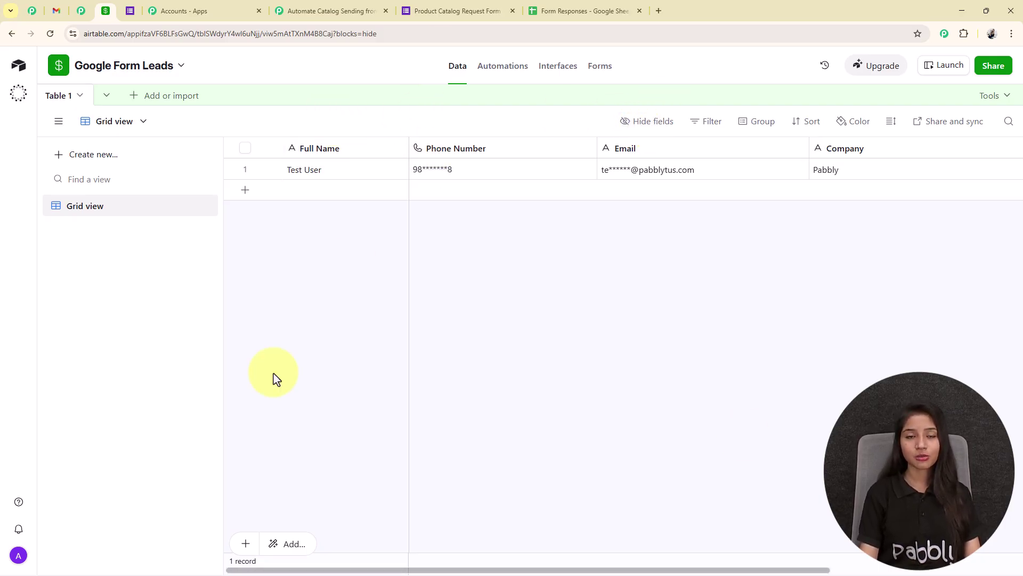
{"action": "left_click", "coordinate": [354, 9]}
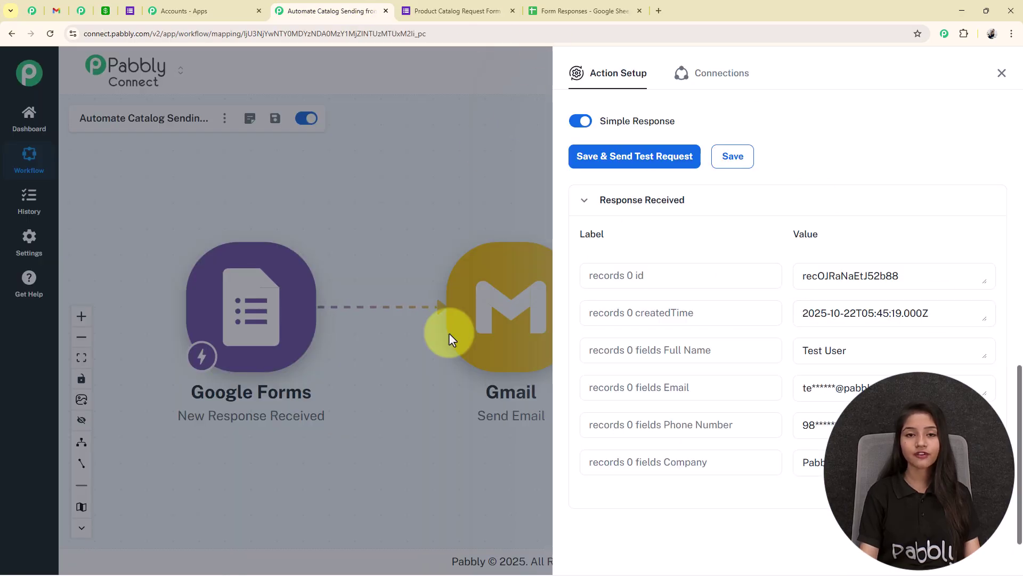
Step: Close the Airtable setup panel to view the Google Forms → Gmail → Airtable chain
{"action": "left_click", "coordinate": [1001, 73]}
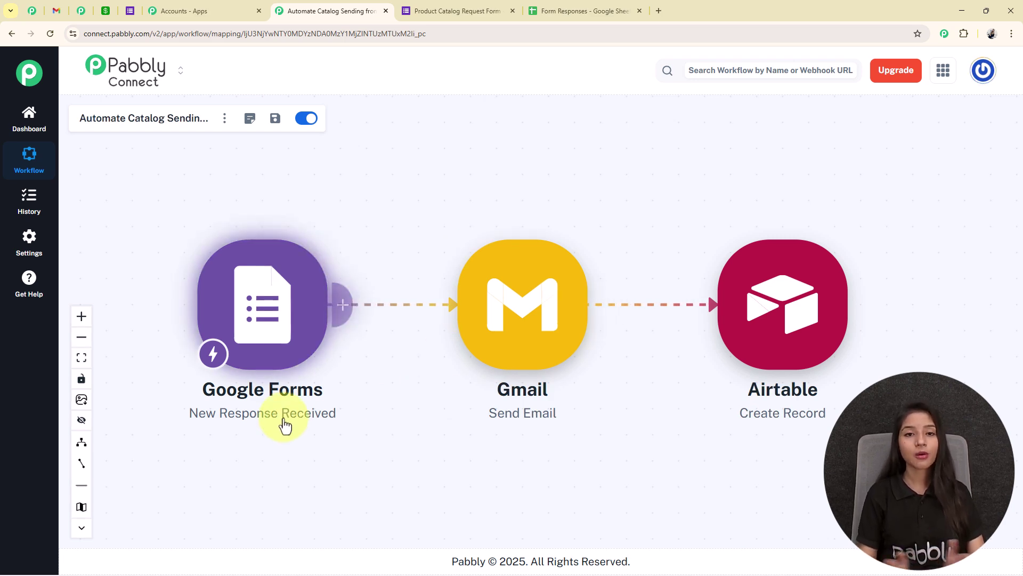
{"action": "scroll", "coordinate": [284, 418], "scroll_direction": "up", "scroll_amount": 1}
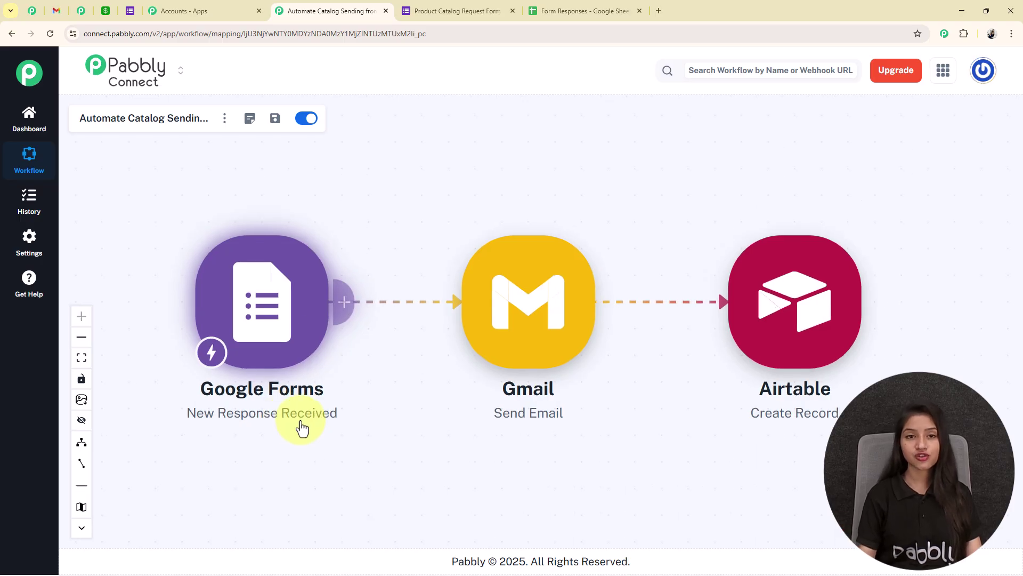